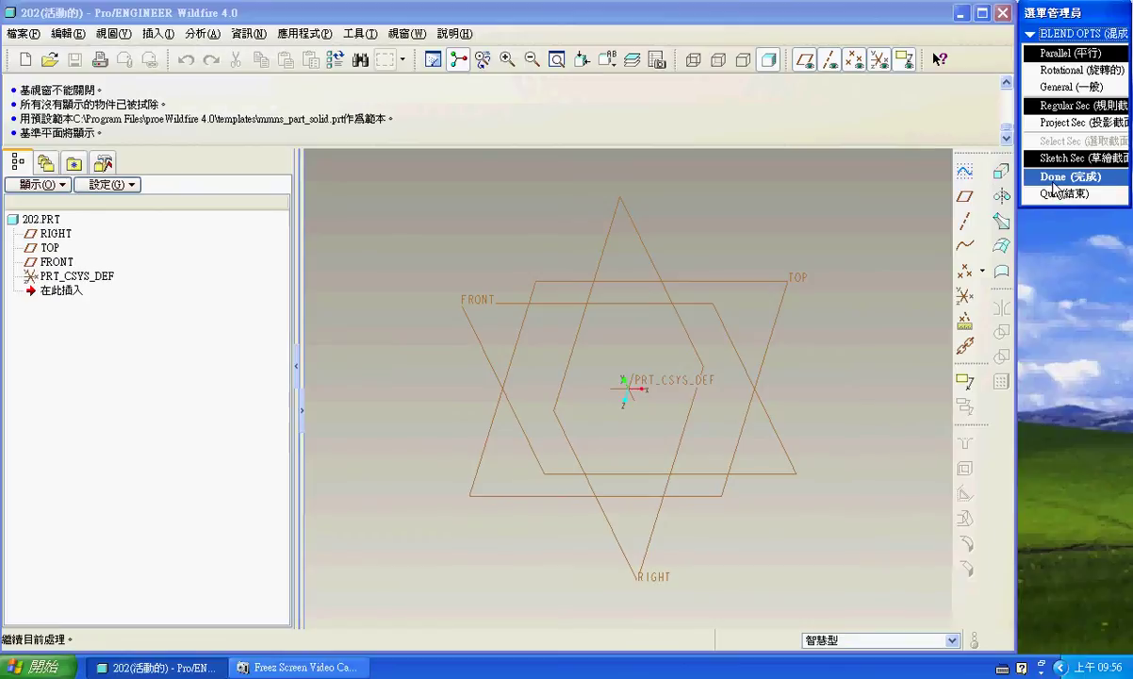
Set up the straight parallel blend to be sketched on the TOP plane, accepting the proposed direction and default view orientation.
{"action": "left_click", "coordinate": [1056, 244]}
{"action": "left_click", "coordinate": [808, 284]}
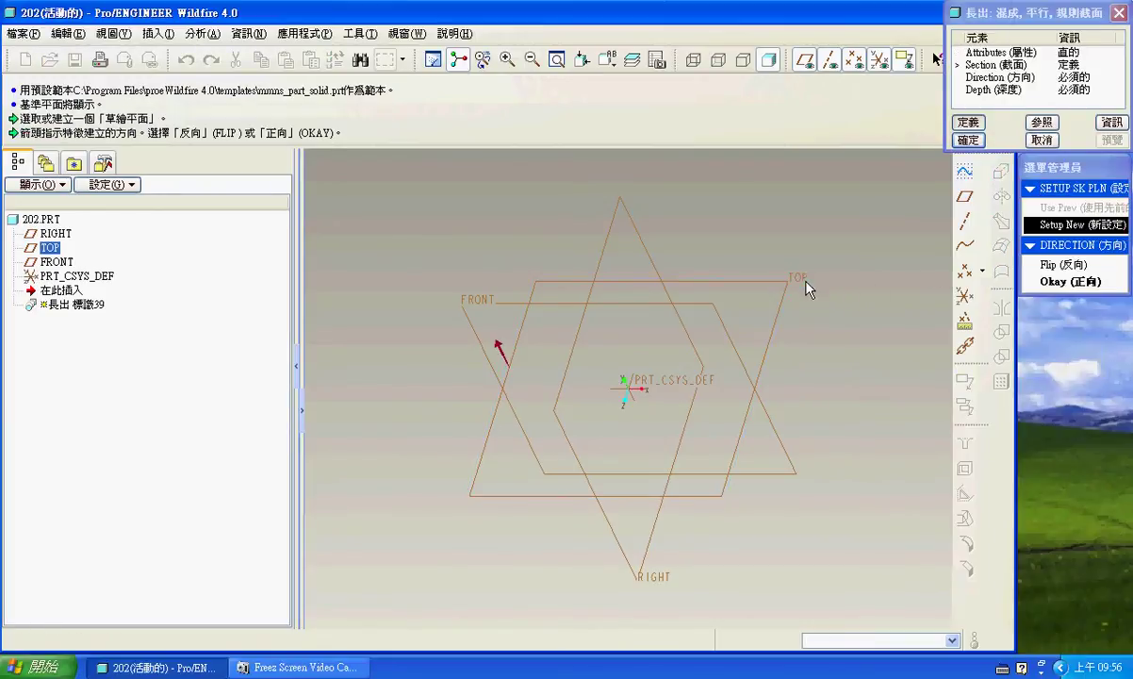
{"action": "left_click", "coordinate": [1077, 284]}
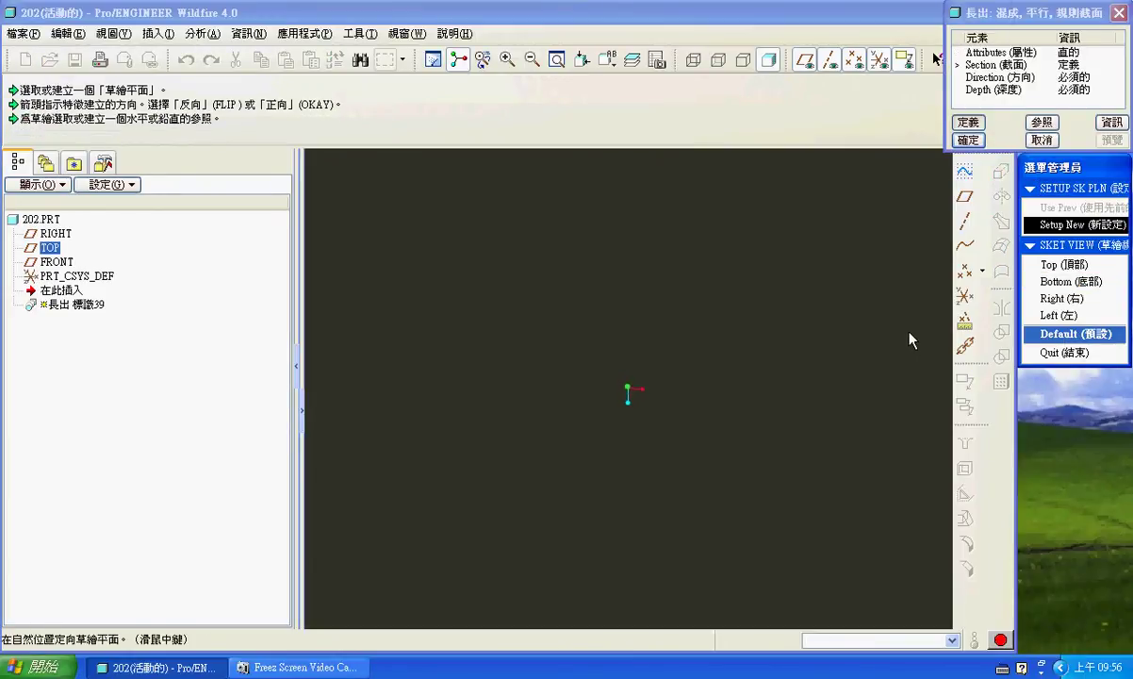
{"action": "middle_click", "coordinate": [911, 340]}
Draw a vertical and a horizontal centerline through the sketch origin, along the RIGHT and FRONT references.
{"action": "left_click", "coordinate": [946, 222]}
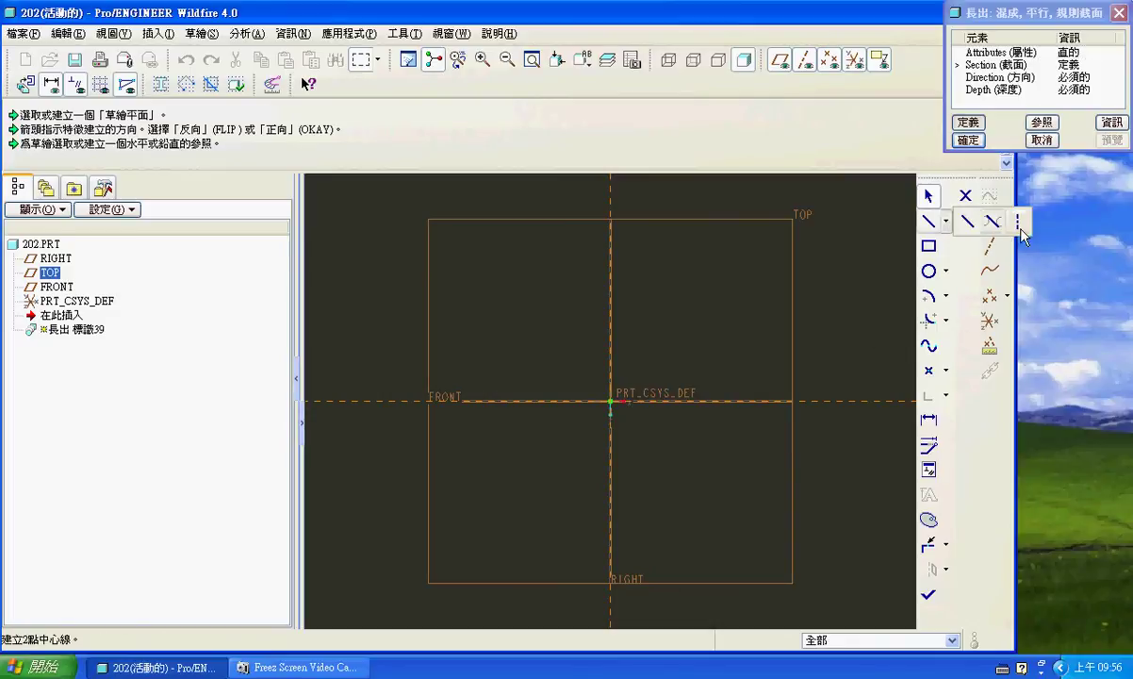
{"action": "left_click", "coordinate": [1019, 226]}
{"action": "left_click", "coordinate": [609, 207]}
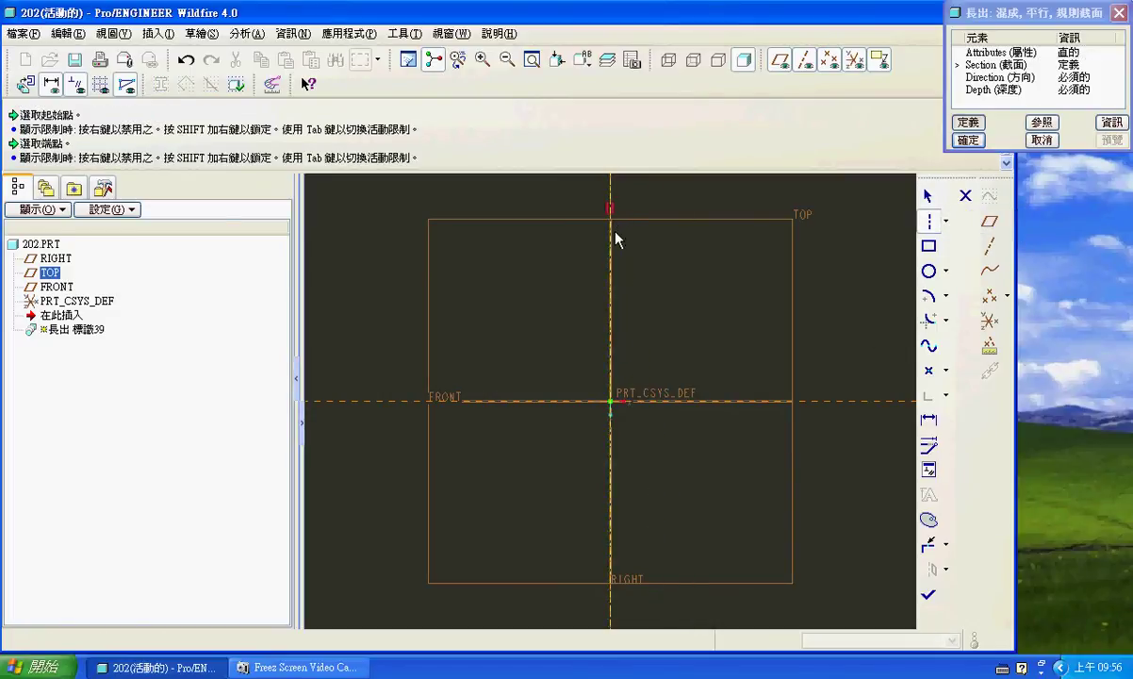
{"action": "left_click", "coordinate": [617, 239]}
{"action": "left_click", "coordinate": [506, 401]}
{"action": "left_click", "coordinate": [600, 401]}
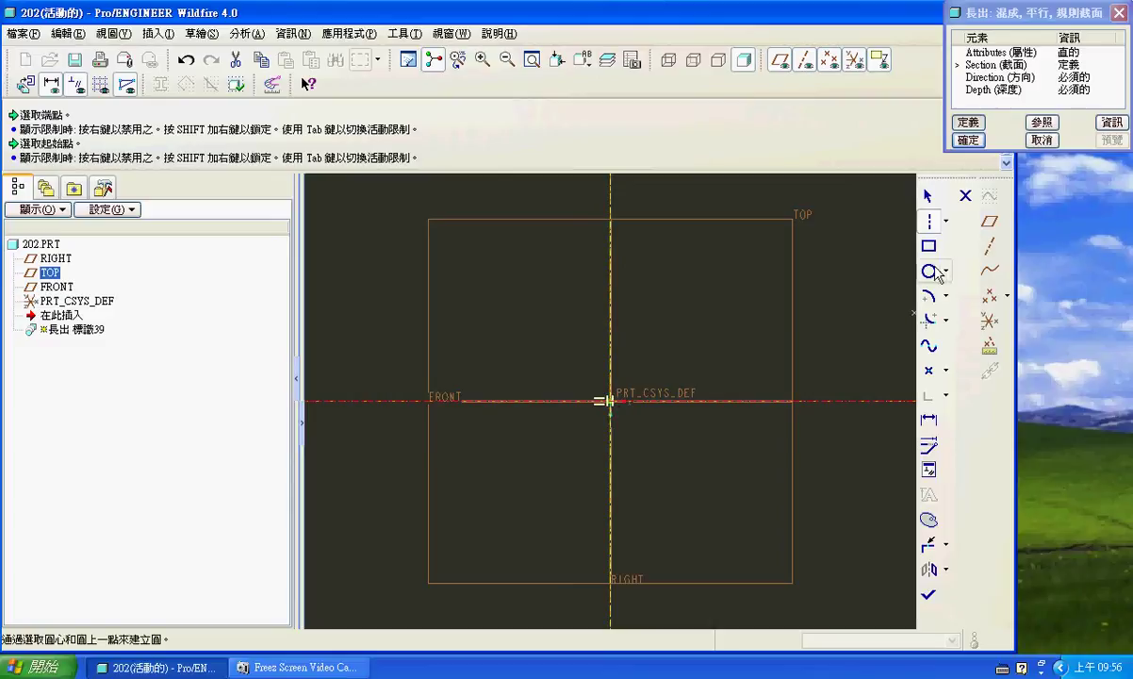
Sketch a rectangle about 209 by 195 mm symmetric about both centerlines and constrain two adjacent sides equal.
{"action": "left_click", "coordinate": [929, 247]}
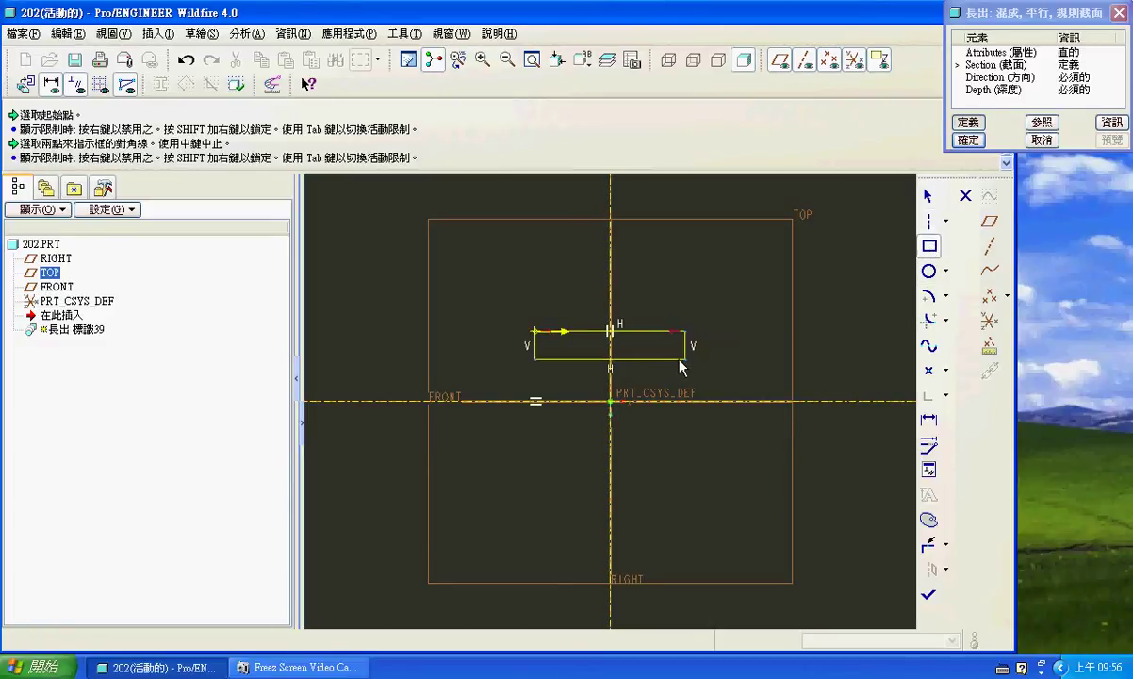
{"action": "left_click", "coordinate": [684, 469]}
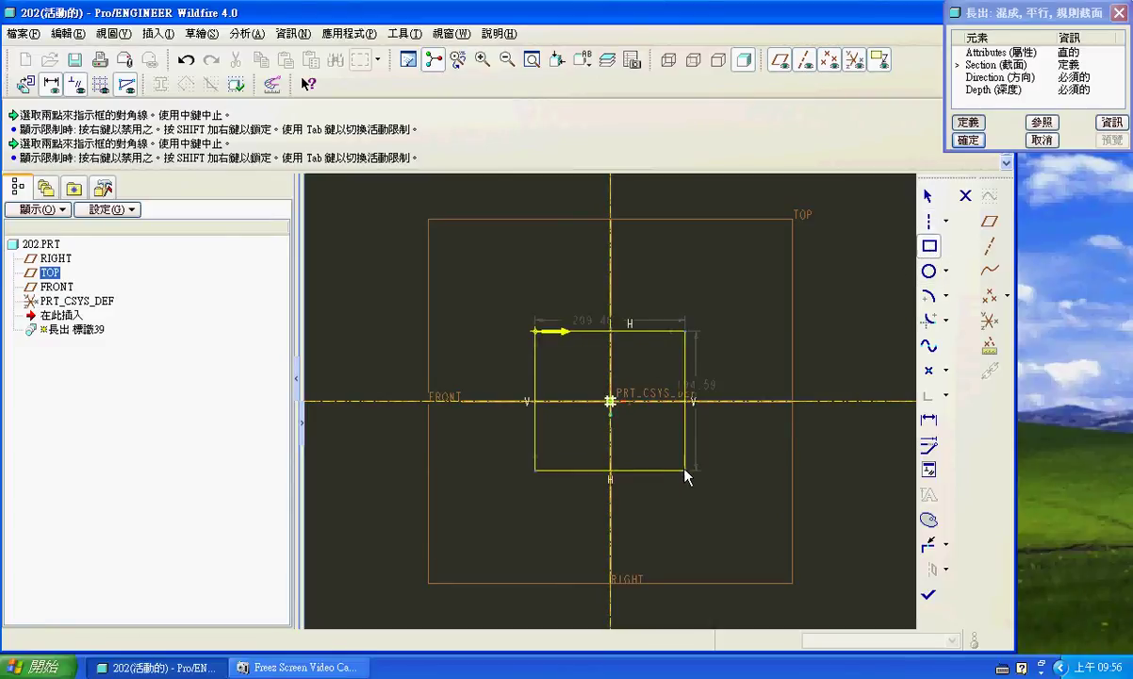
{"action": "left_click", "coordinate": [929, 471]}
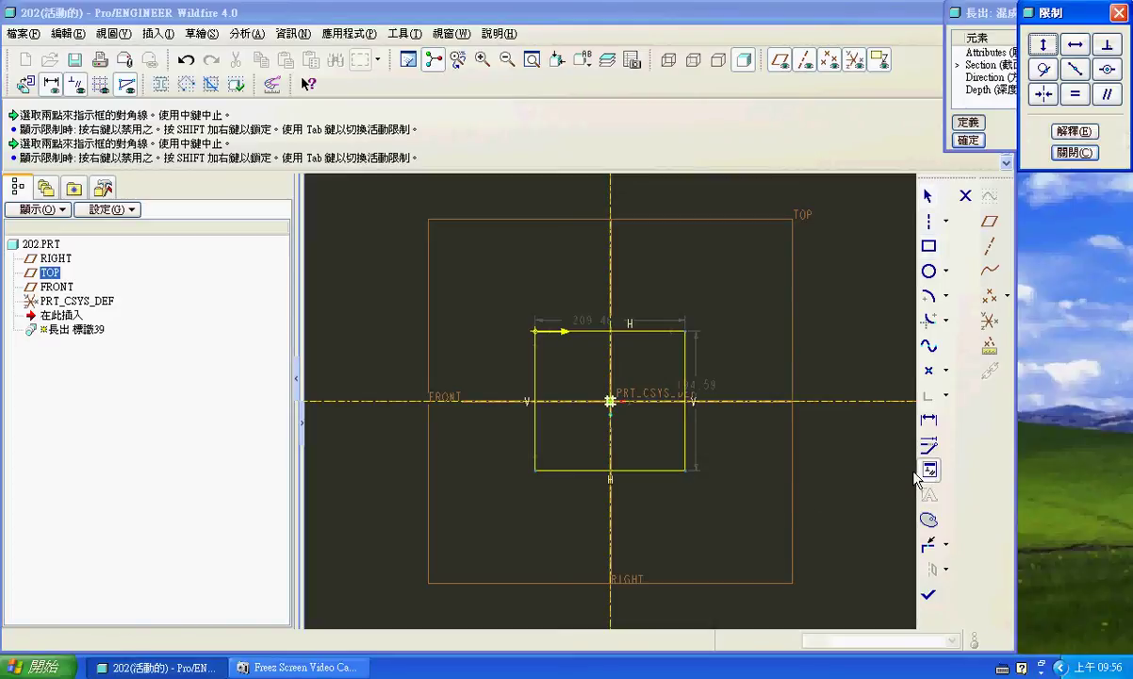
{"action": "left_click", "coordinate": [685, 427]}
{"action": "left_click", "coordinate": [658, 470]}
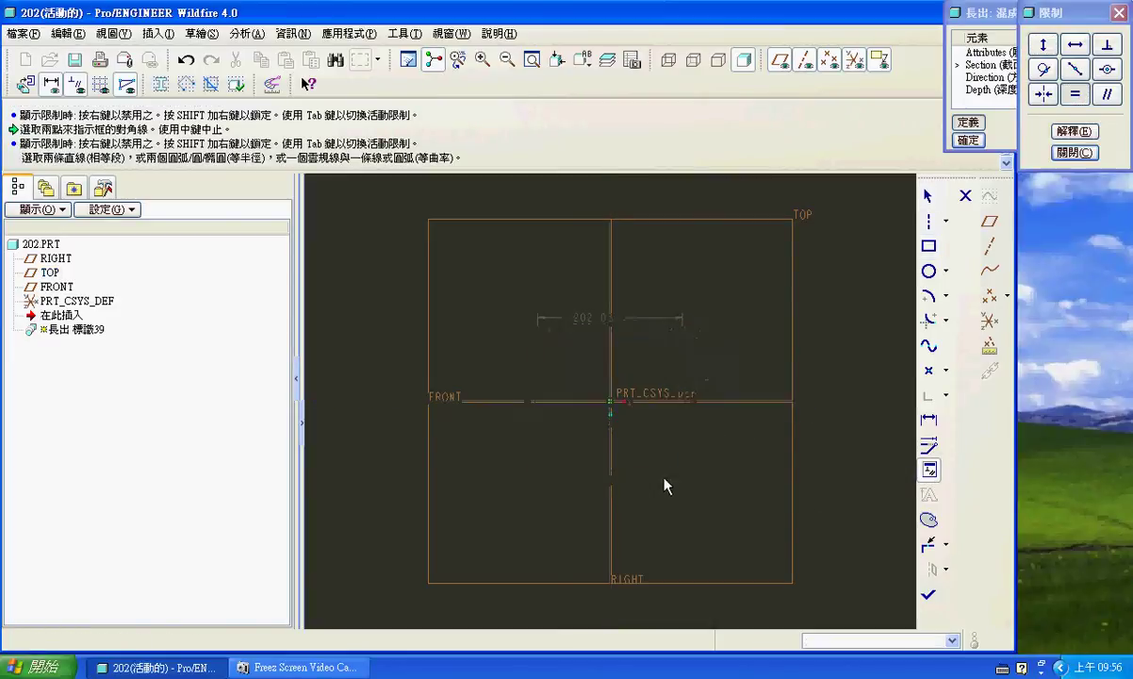
{"action": "middle_click", "coordinate": [750, 460]}
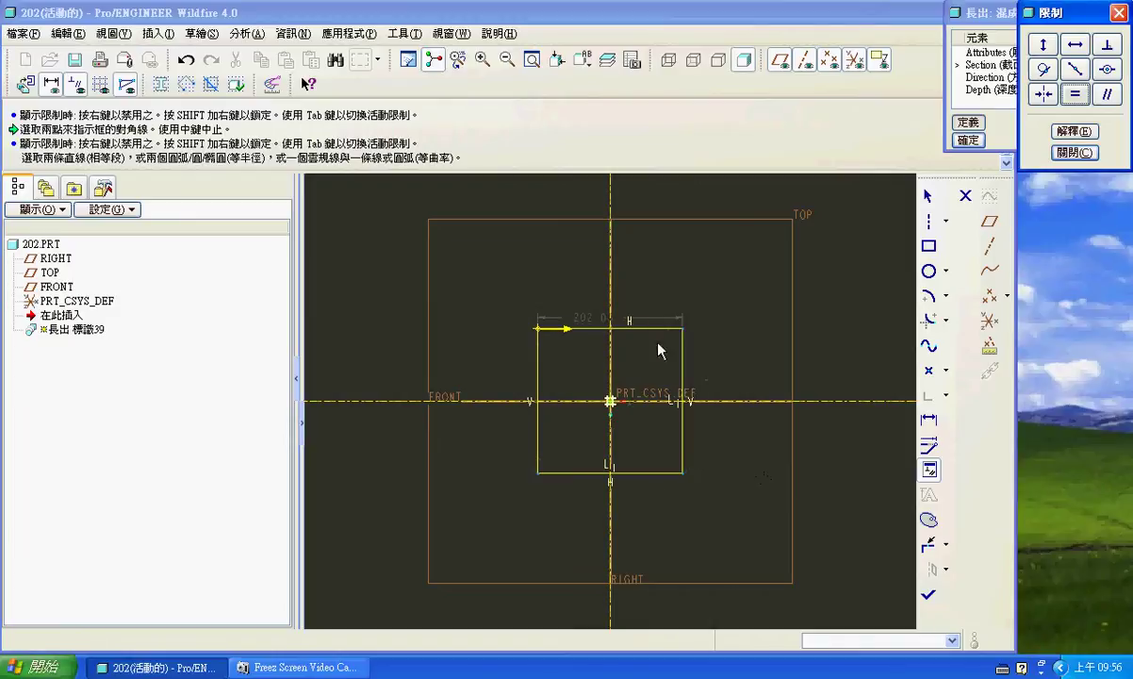
{"action": "middle_click", "coordinate": [727, 281]}
Set the side length of the first section's square to 30 mm.
{"action": "double_click", "coordinate": [586, 317]}
{"action": "type", "text": "30"}
{"action": "key", "text": "Return"}
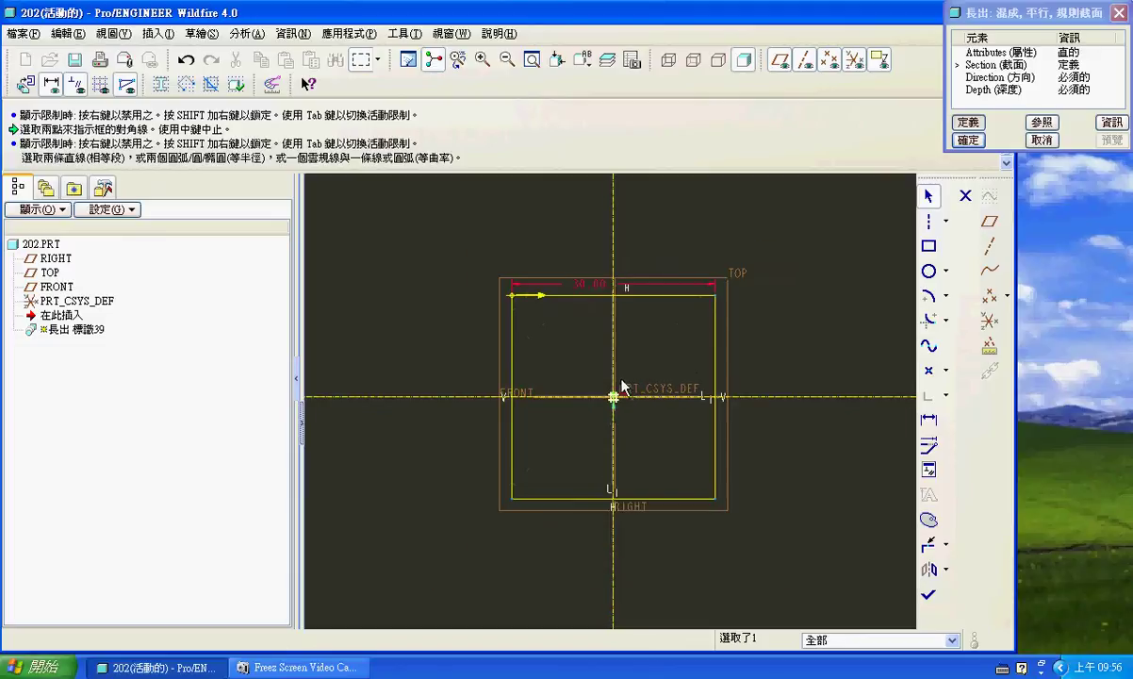
Switch to the second blend section and sketch a rectangle about 40 mm wide, symmetric about the centerlines, around the first square.
{"action": "right_click", "coordinate": [648, 347]}
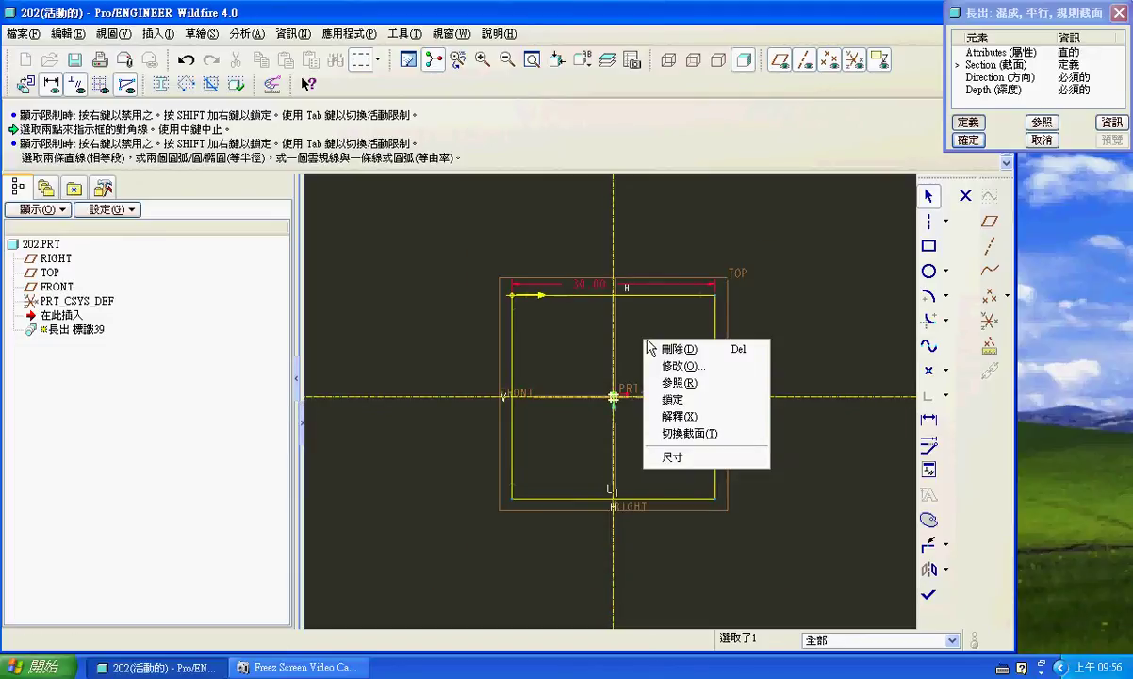
{"action": "left_click", "coordinate": [684, 433]}
{"action": "left_click", "coordinate": [929, 245]}
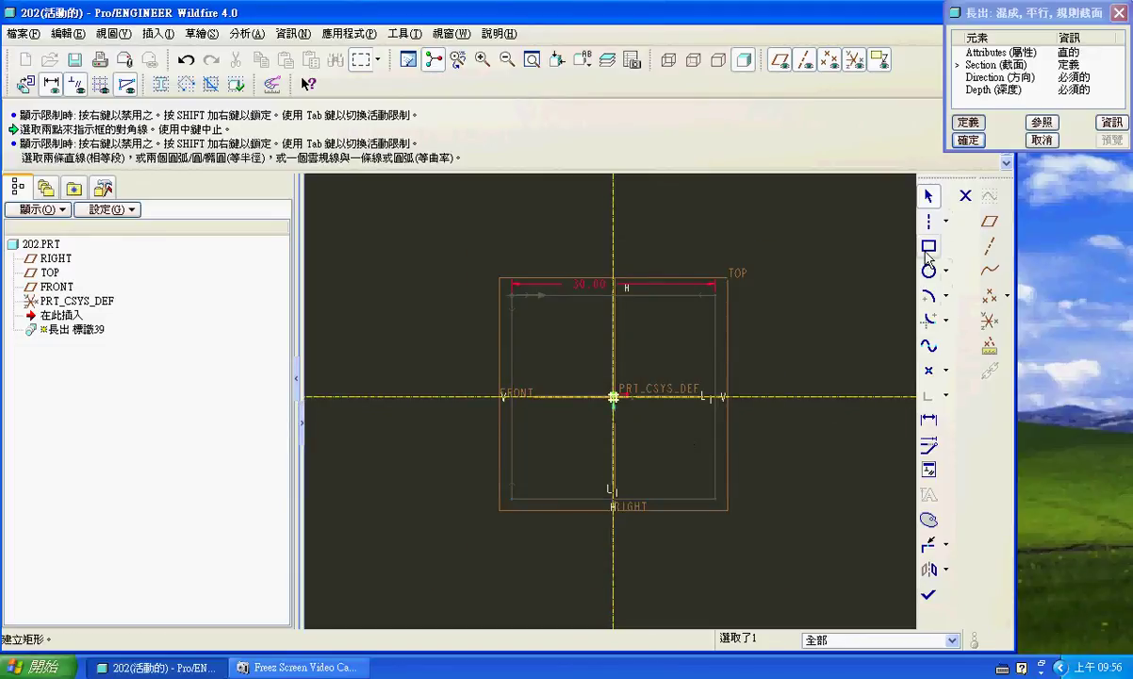
{"action": "left_click", "coordinate": [475, 260]}
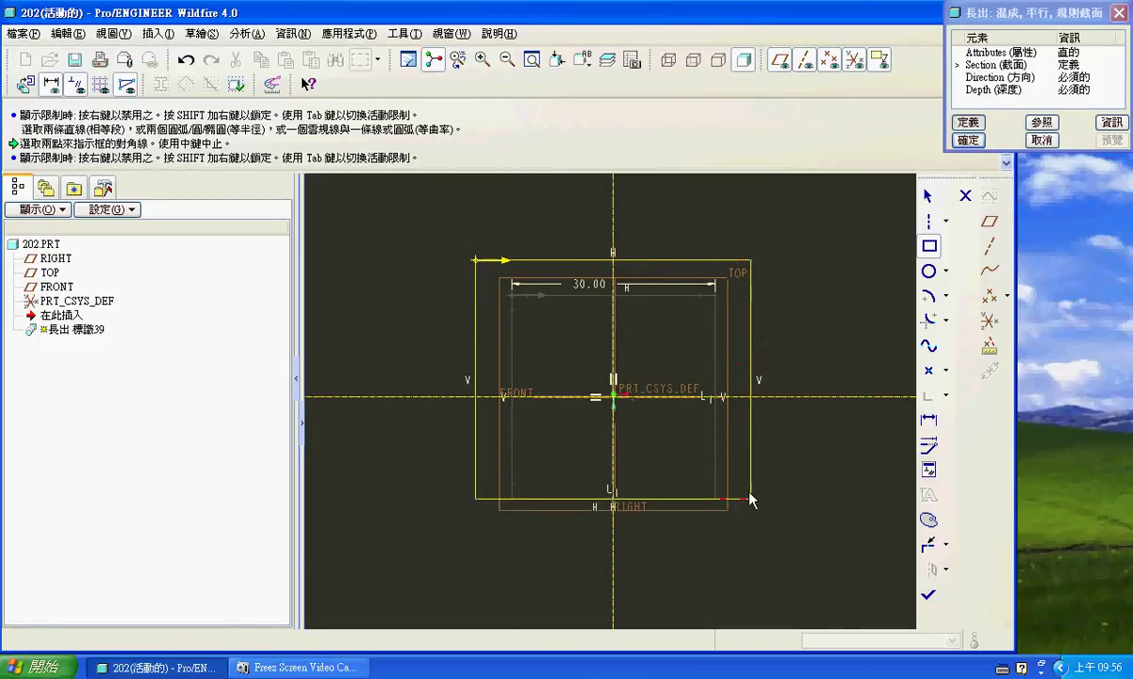
{"action": "left_click", "coordinate": [750, 533]}
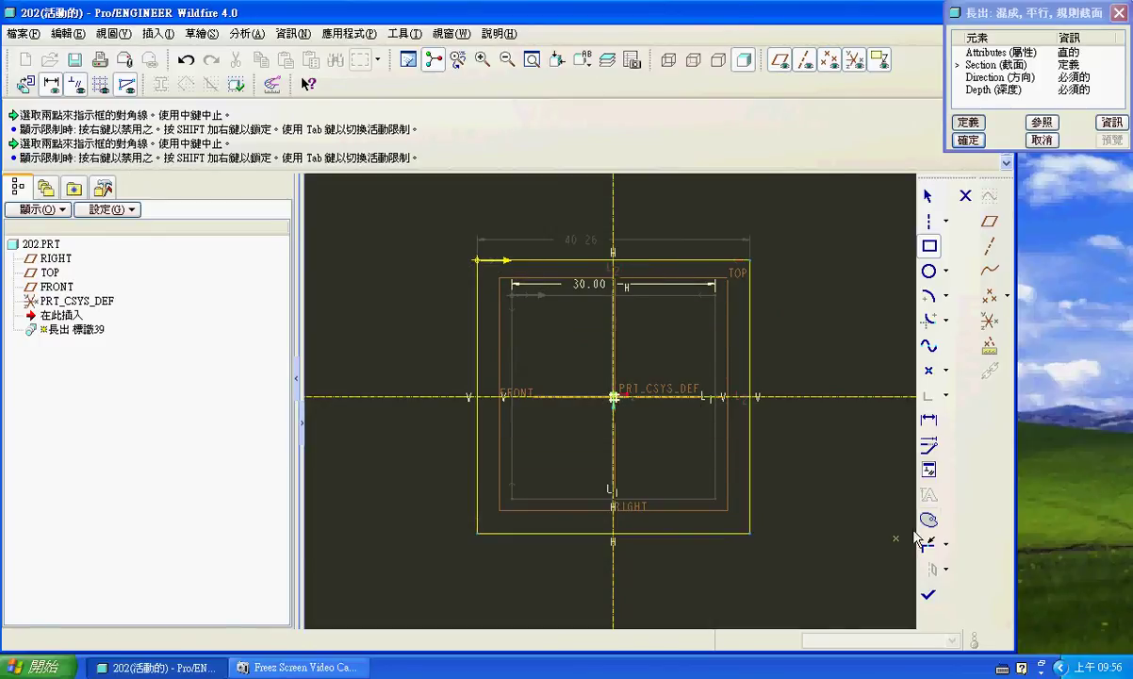
Constrain two adjacent sides of the second section's rectangle equal and set its width to 50 mm.
{"action": "left_click", "coordinate": [930, 470]}
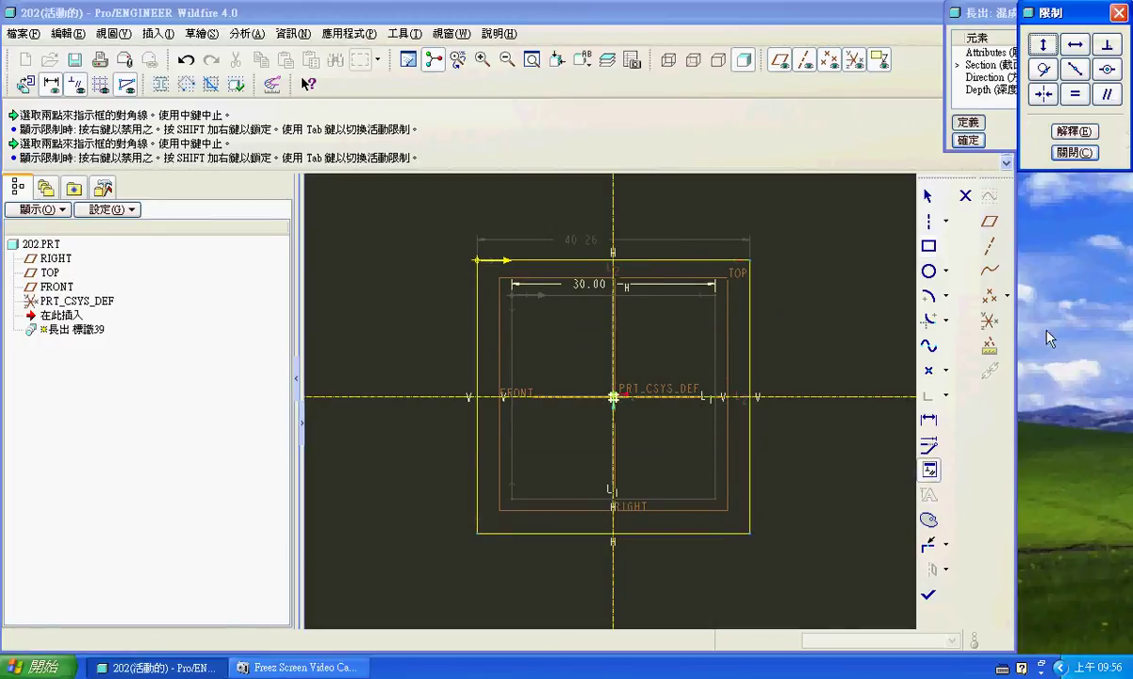
{"action": "left_click", "coordinate": [1076, 95]}
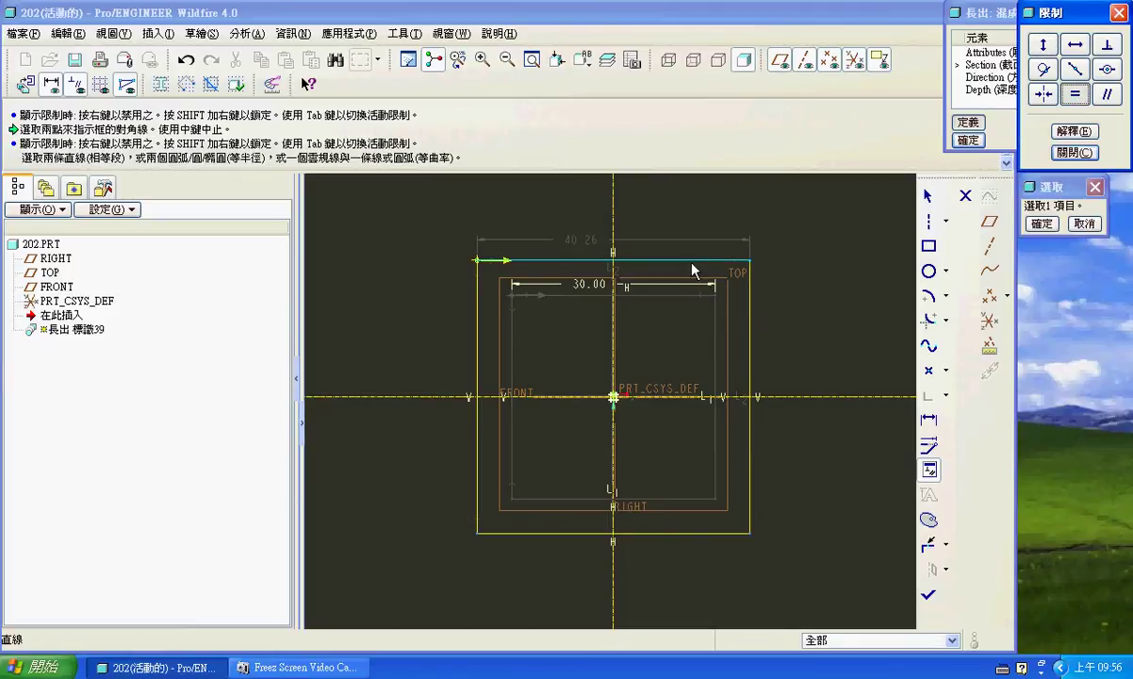
{"action": "left_click", "coordinate": [651, 259]}
{"action": "left_click", "coordinate": [751, 347]}
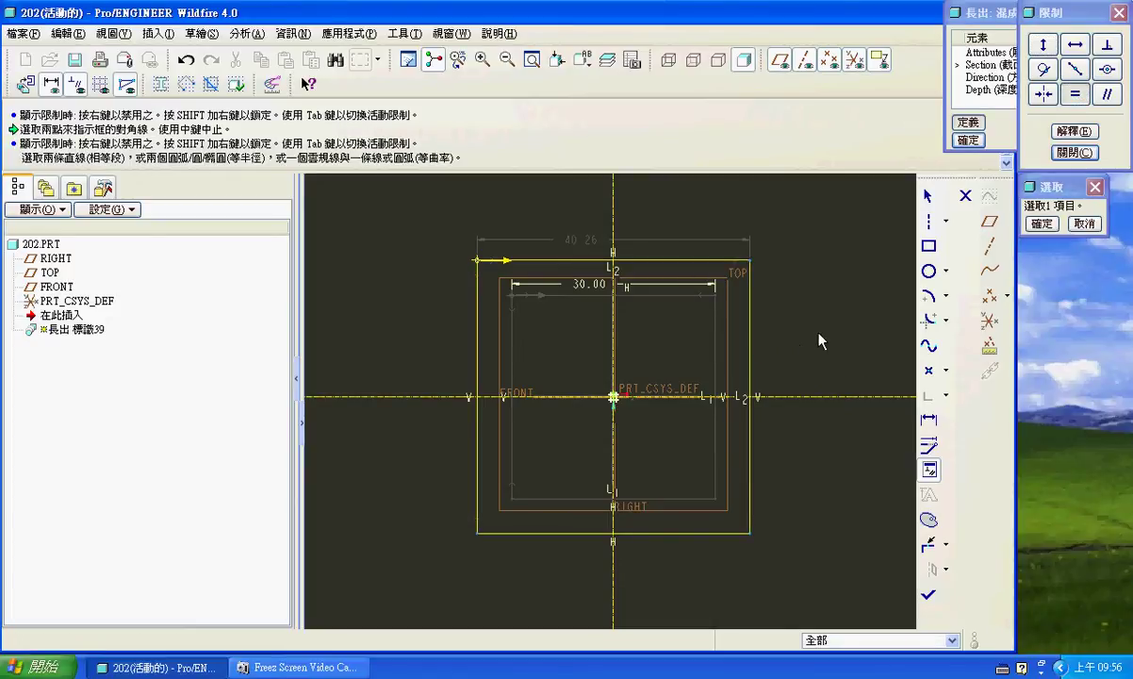
{"action": "middle_click", "coordinate": [578, 240]}
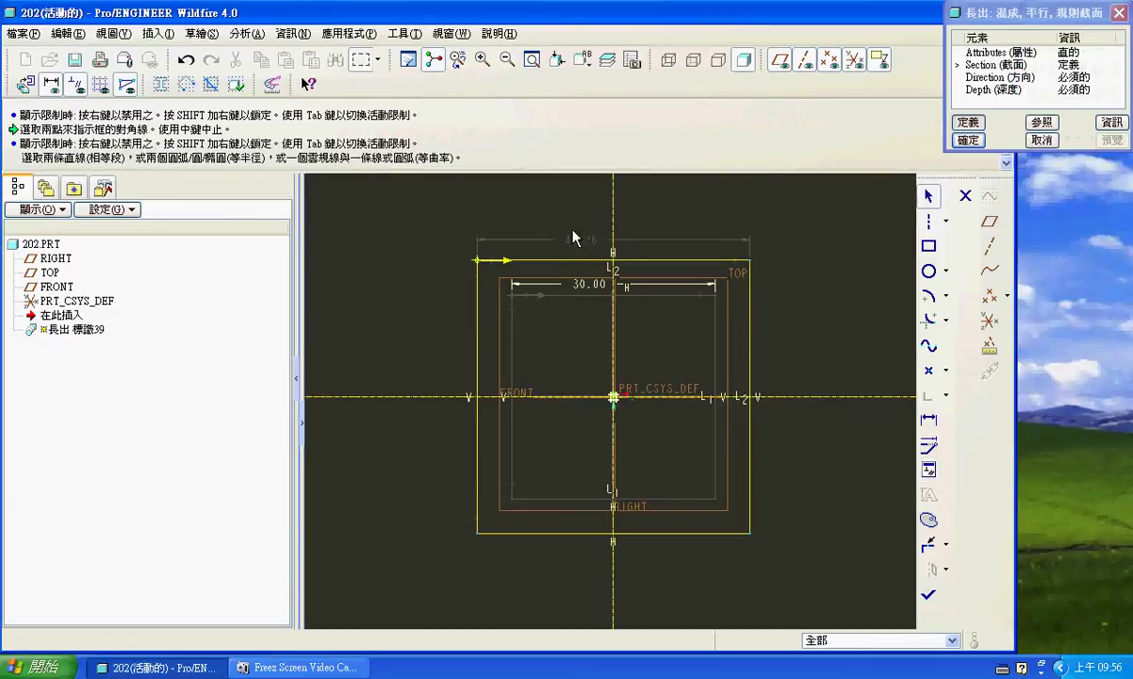
{"action": "double_click", "coordinate": [583, 242]}
{"action": "type", "text": "50"}
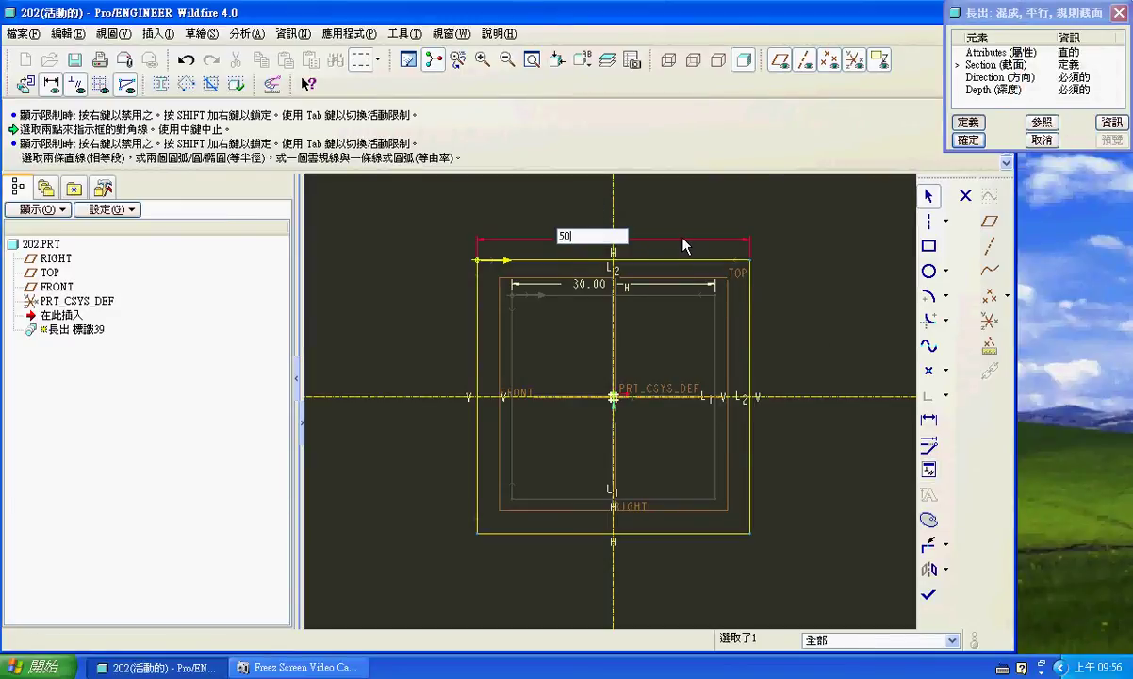
{"action": "key", "text": "Return"}
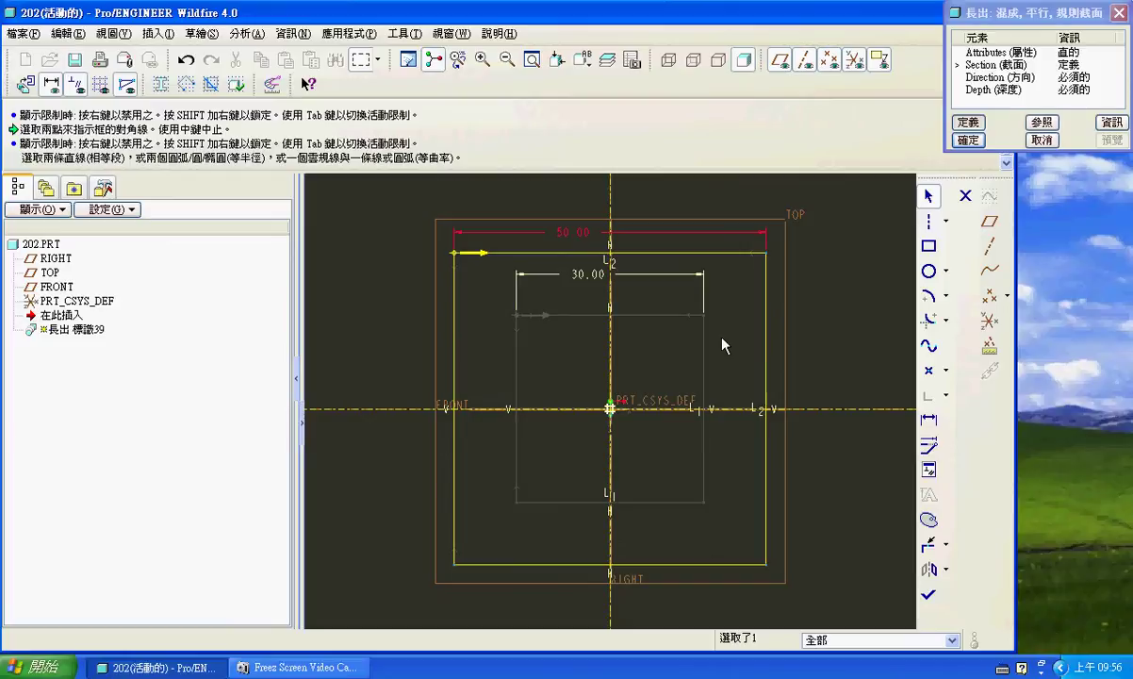
Switch to the third blend section and sketch a centred rectangle about 69 by 63 mm around the 50 mm square.
{"action": "right_click", "coordinate": [722, 345]}
{"action": "left_click", "coordinate": [759, 431]}
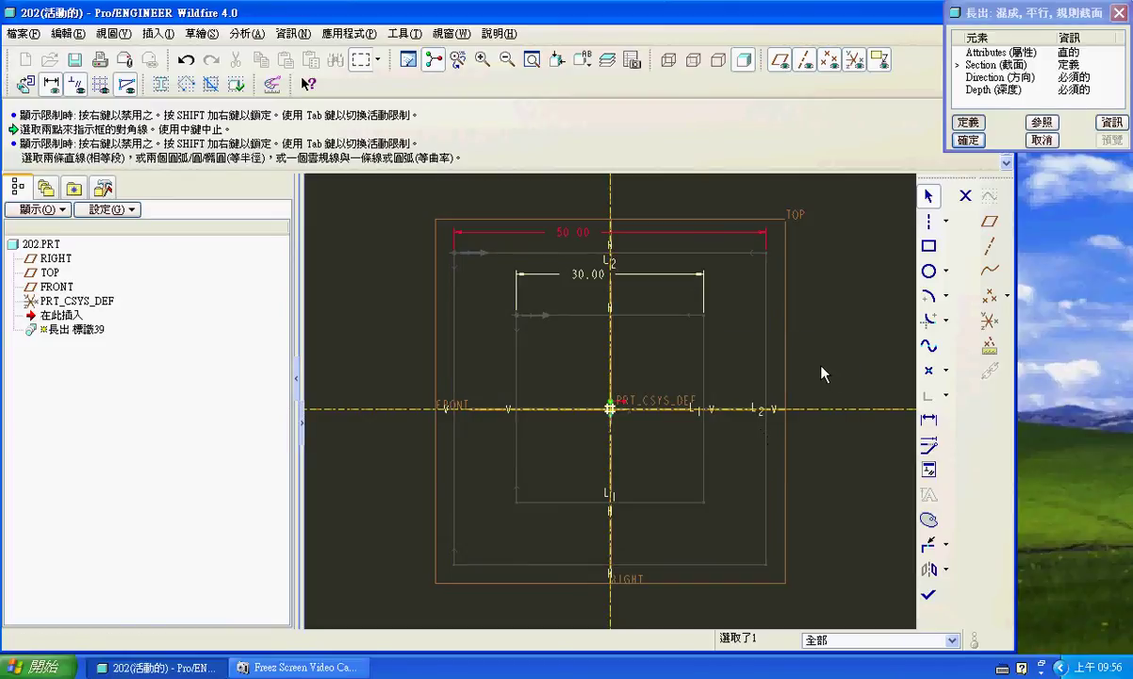
{"action": "left_click", "coordinate": [929, 245]}
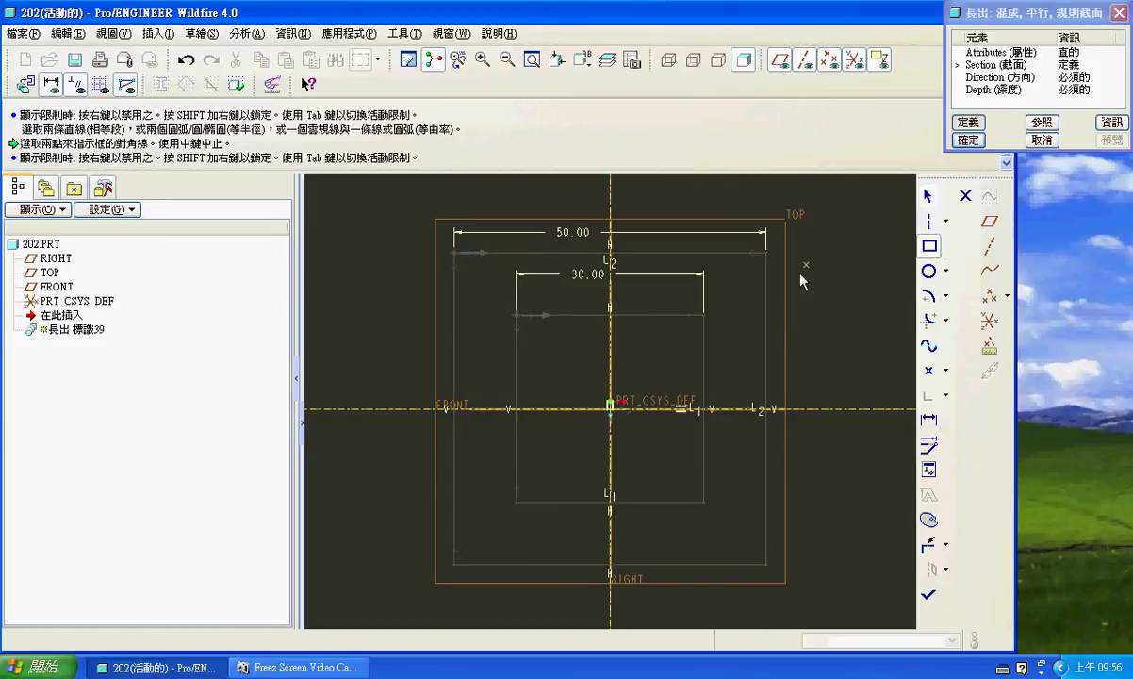
{"action": "scroll", "coordinate": [800, 275], "scroll_direction": "down", "scroll_amount": 1}
{"action": "left_click", "coordinate": [471, 226]}
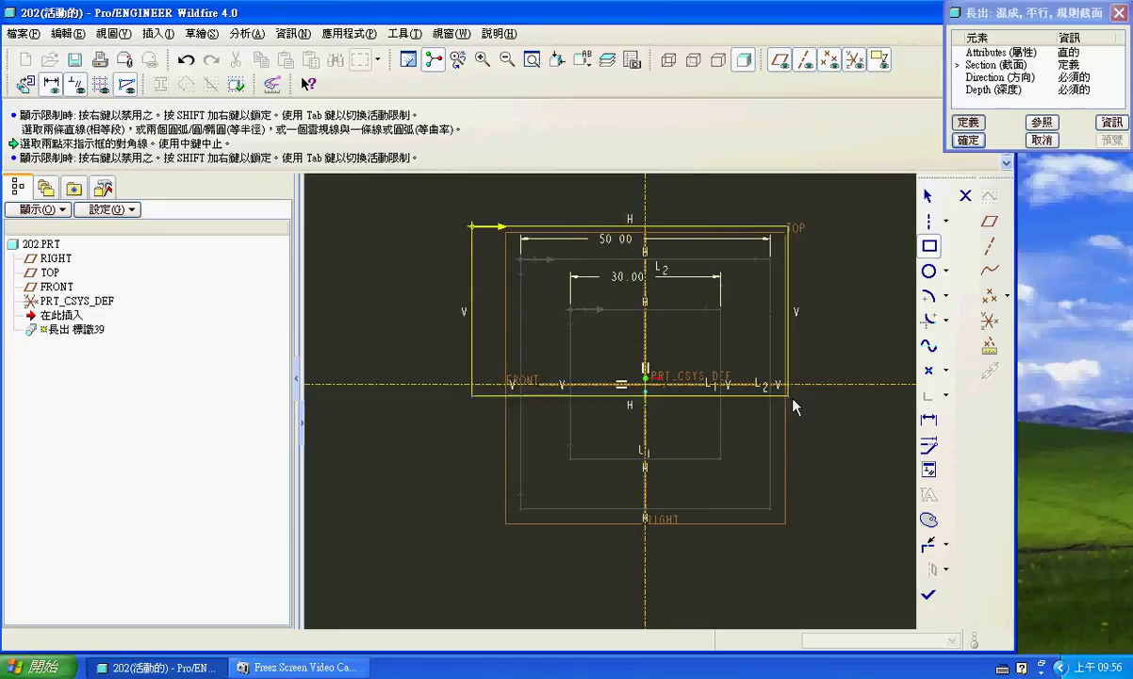
{"action": "left_click", "coordinate": [817, 542]}
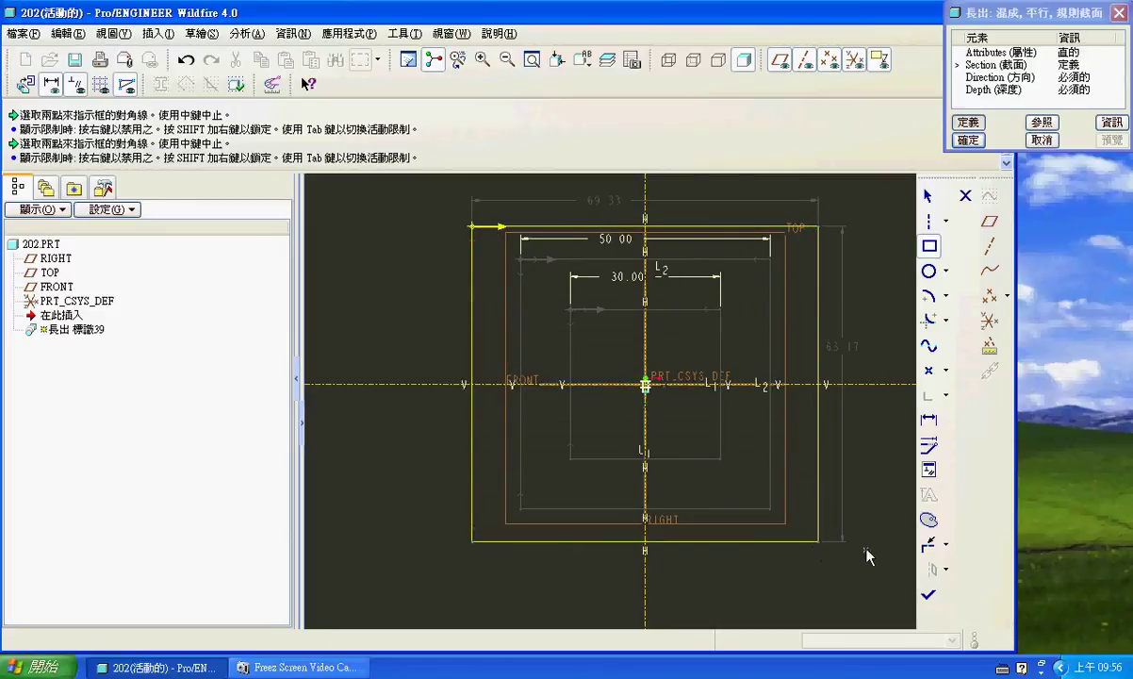
{"action": "middle_click", "coordinate": [875, 539]}
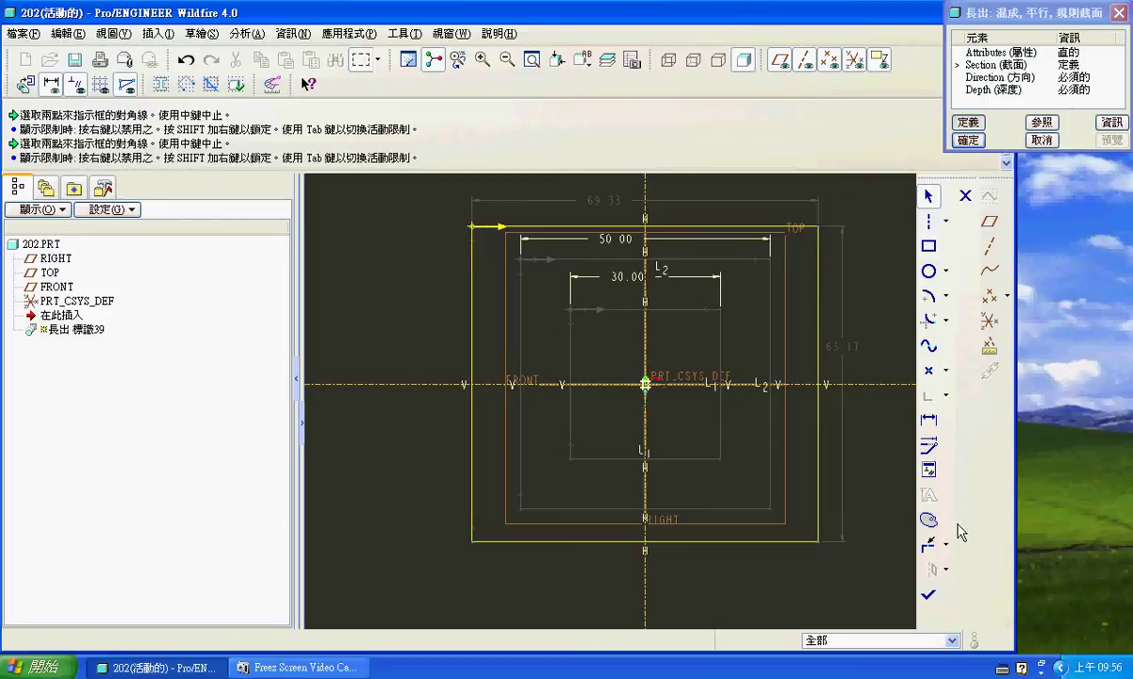
Constrain two adjacent sides of the third section's rectangle equal and set its width to 60 mm.
{"action": "left_click", "coordinate": [929, 471]}
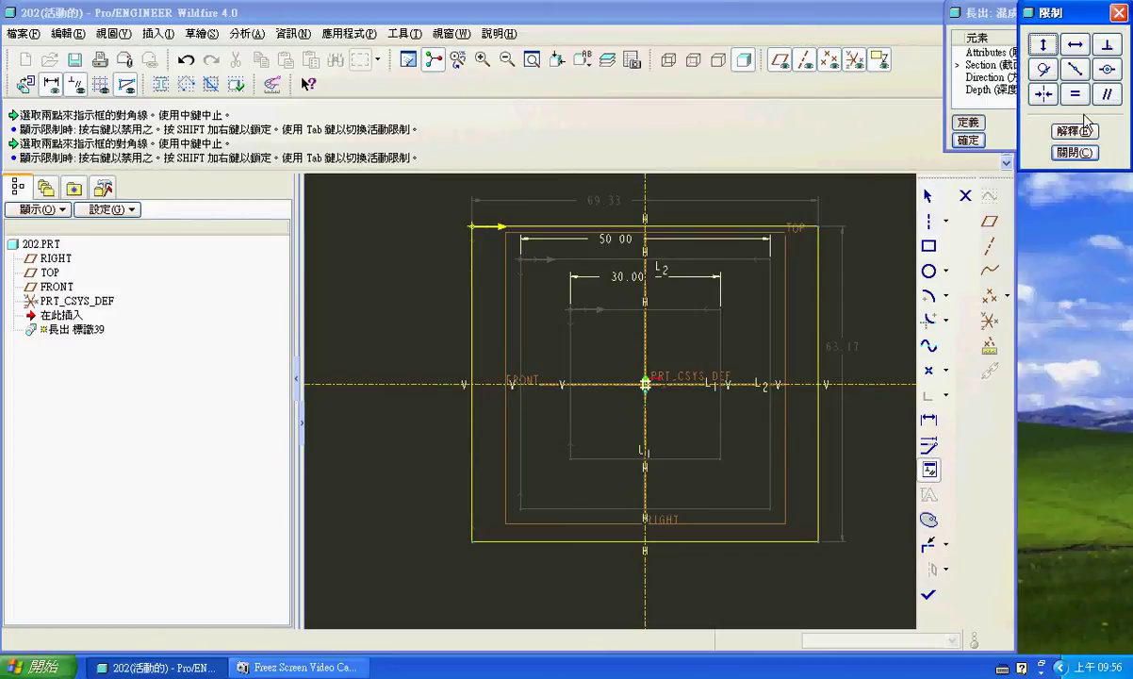
{"action": "left_click", "coordinate": [819, 379]}
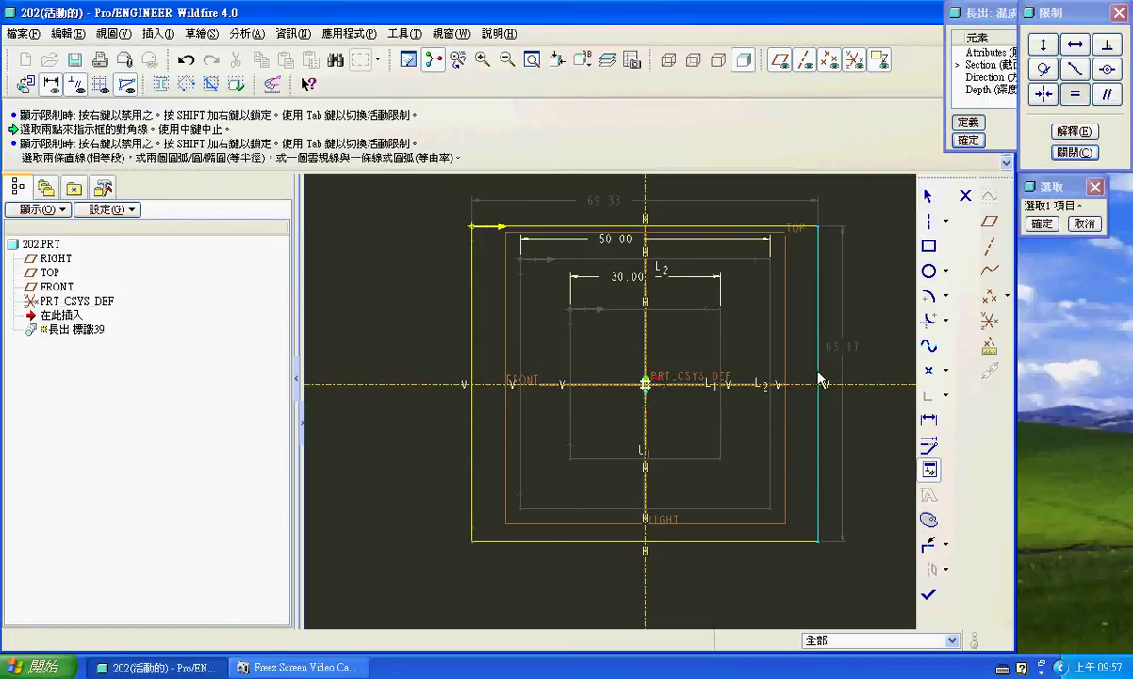
{"action": "left_click", "coordinate": [721, 228]}
{"action": "middle_click", "coordinate": [839, 212]}
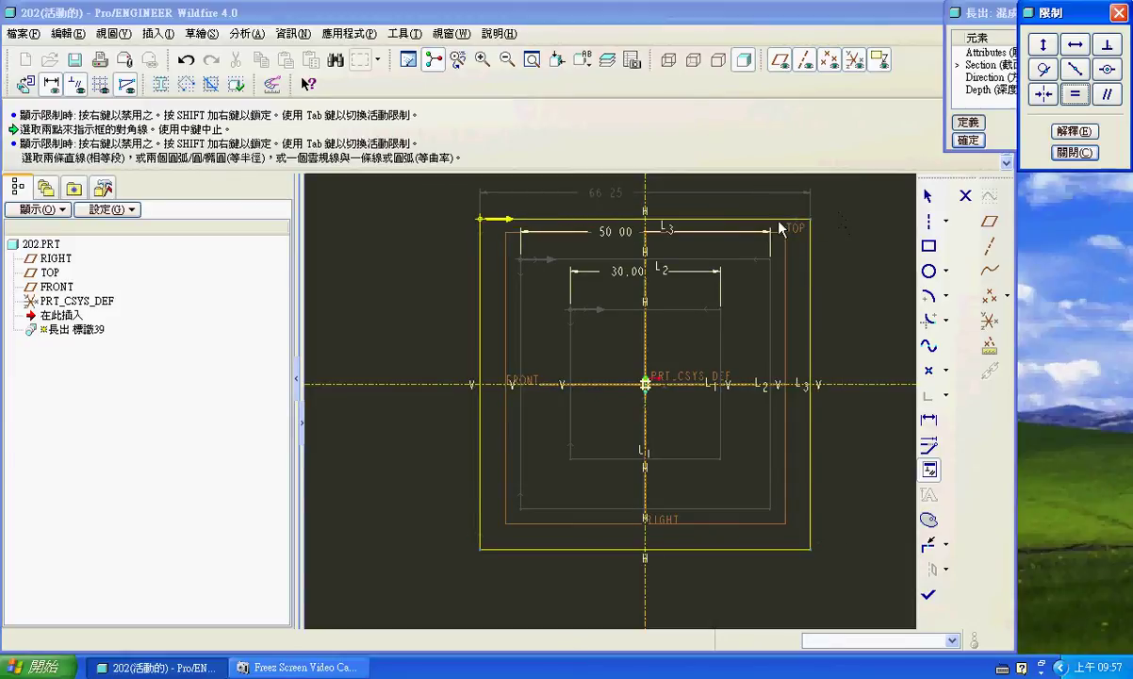
{"action": "middle_click", "coordinate": [728, 211]}
{"action": "double_click", "coordinate": [603, 192]}
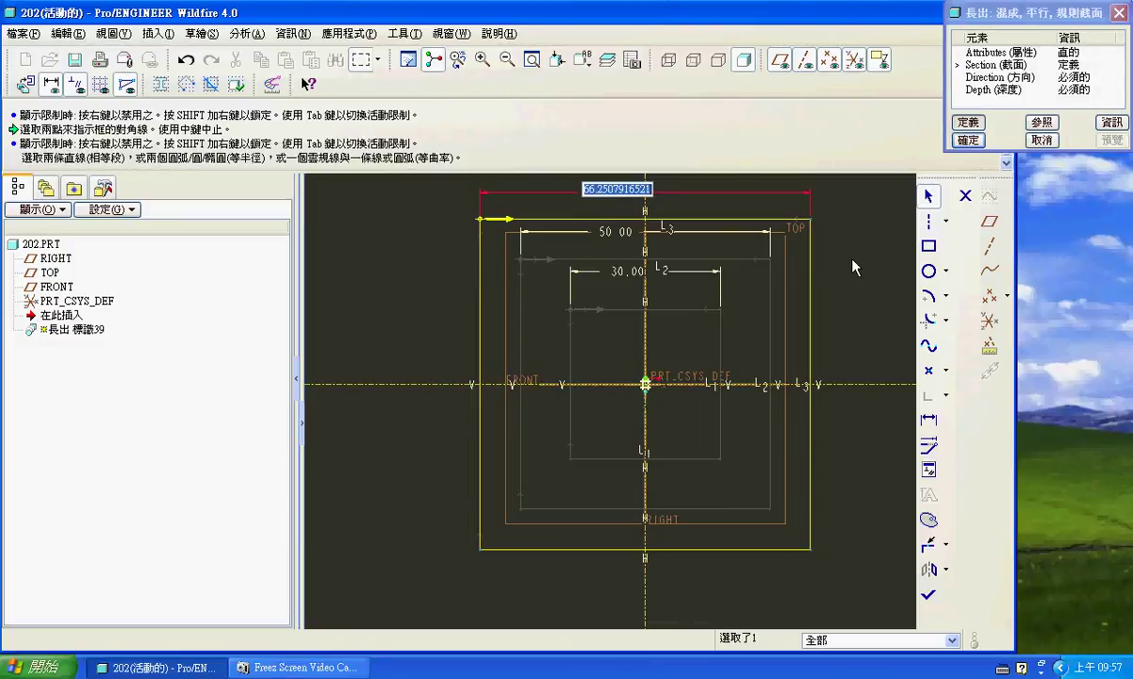
{"action": "type", "text": "60"}
{"action": "key", "text": "Return"}
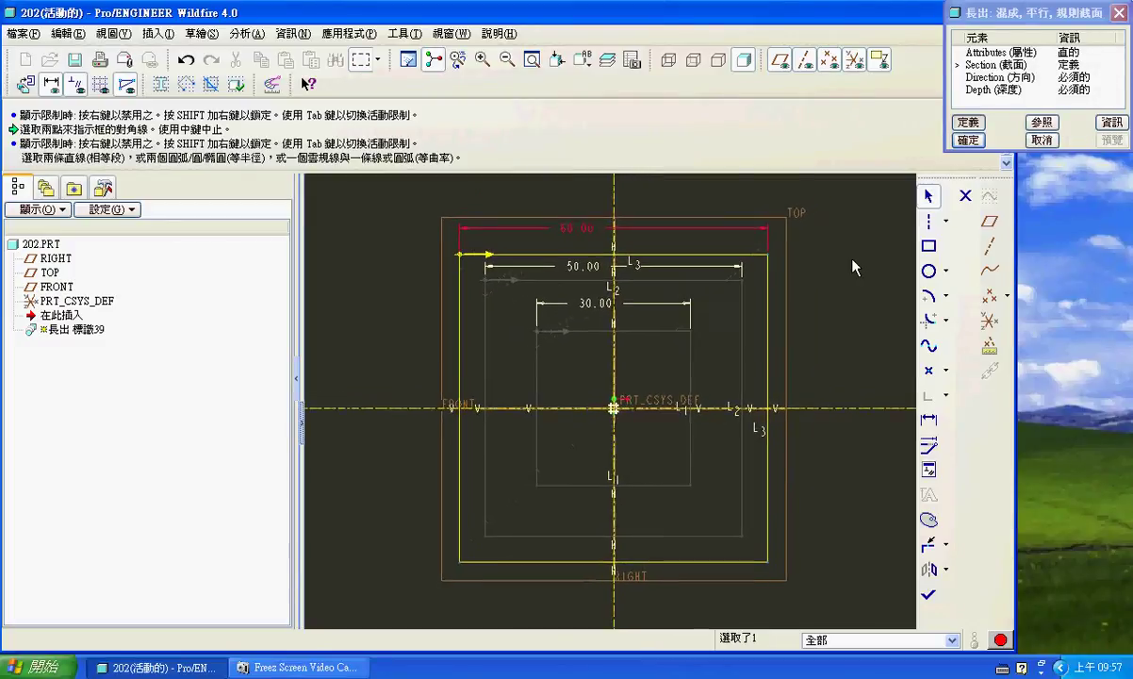
Switch to the fourth blend section, sketch a rectangle on the corners of the 50 mm square, and finish the sketch.
{"action": "right_click", "coordinate": [837, 268]}
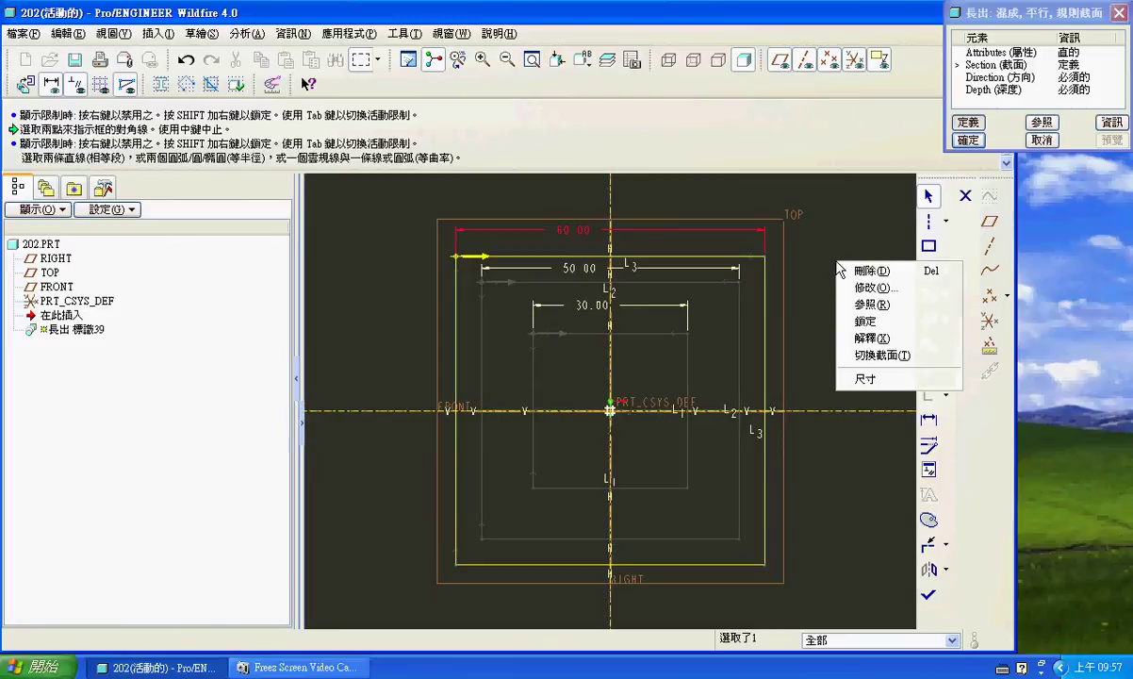
{"action": "left_click", "coordinate": [872, 353]}
{"action": "left_click", "coordinate": [928, 248]}
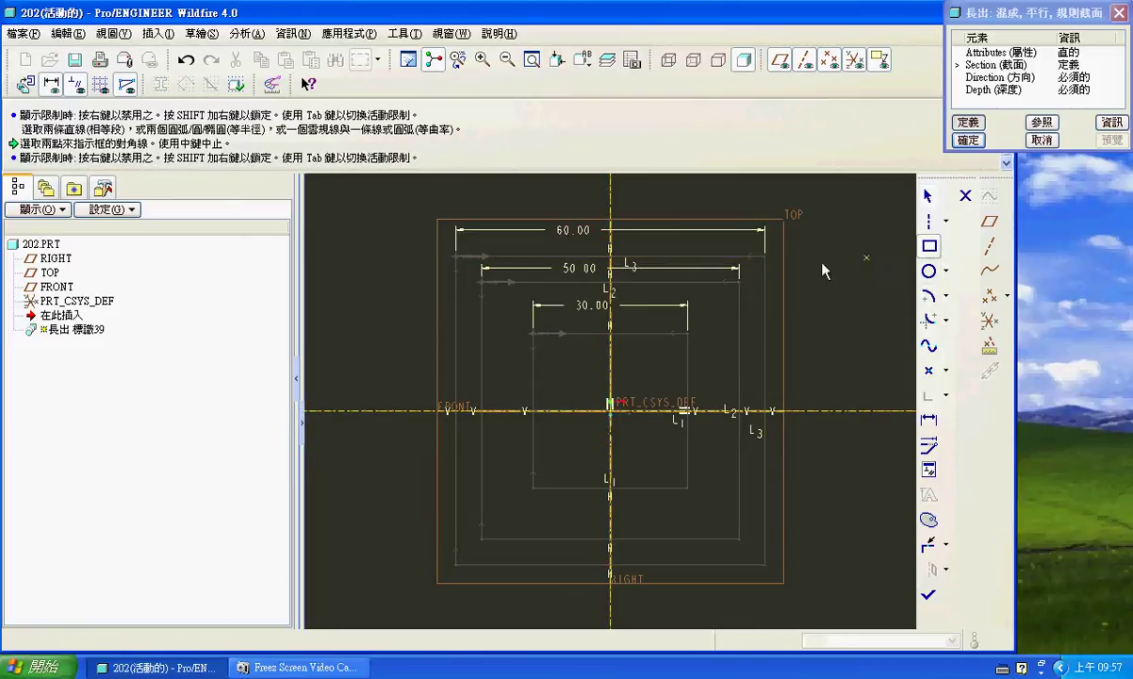
{"action": "left_click", "coordinate": [481, 281]}
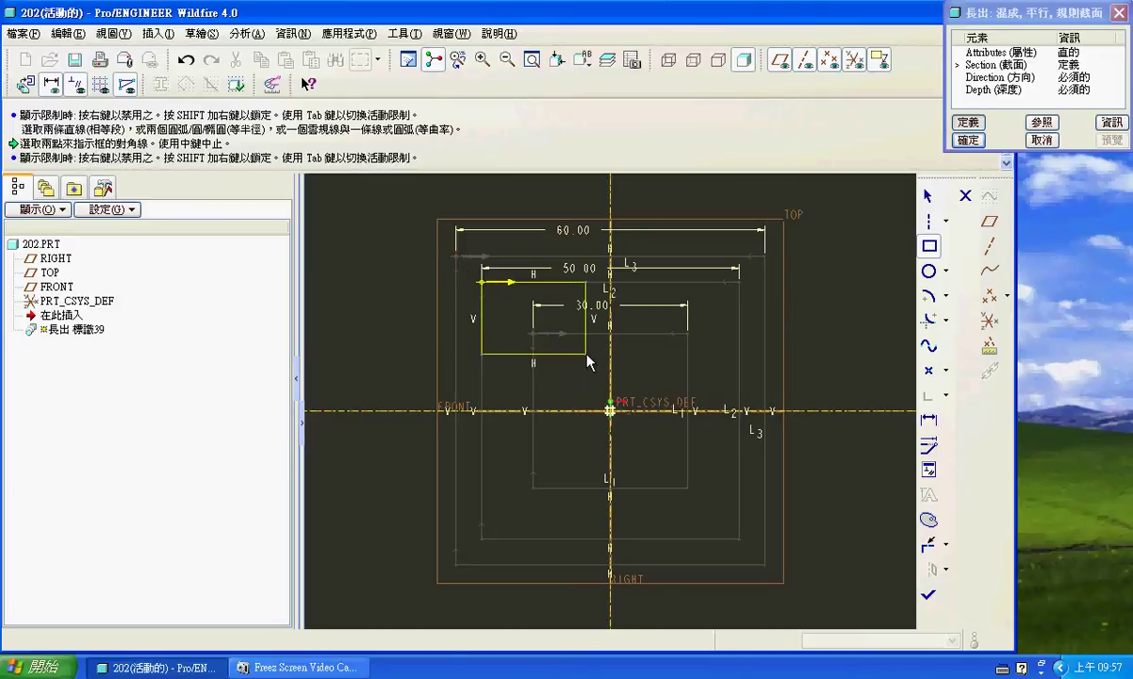
{"action": "left_click", "coordinate": [736, 543]}
{"action": "left_click", "coordinate": [929, 593]}
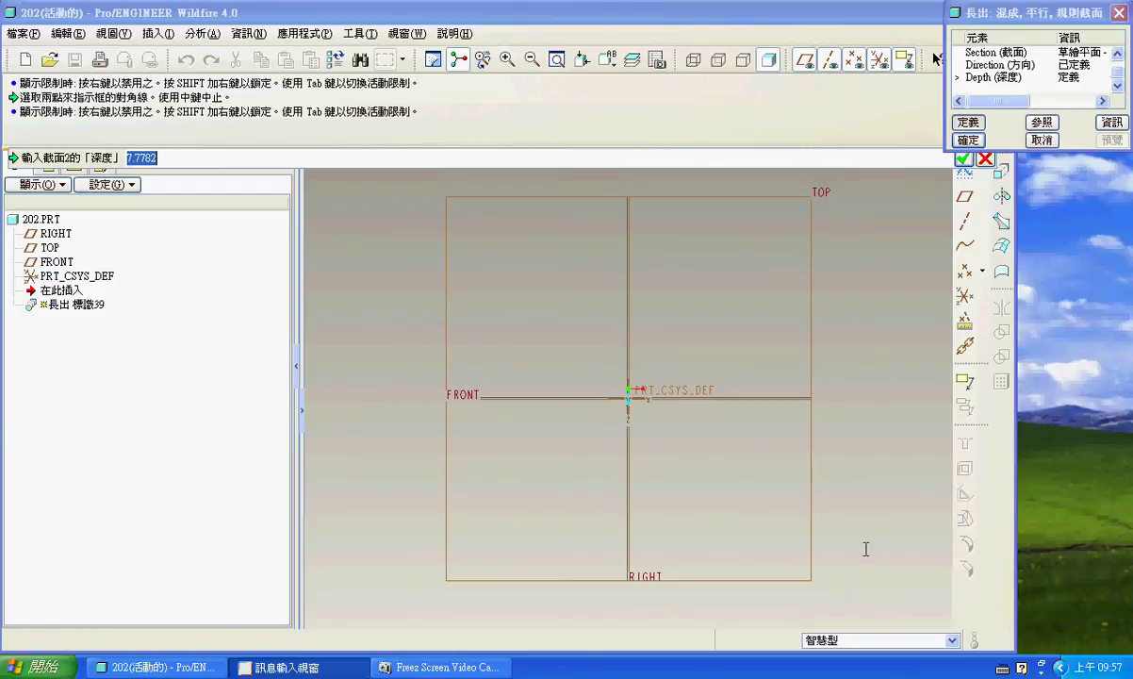
Set the blend depths to 100 for section 2, 5 for section 3 and 30 for section 4, and complete the protrusion.
{"action": "type", "text": "100"}
{"action": "key", "text": "Return"}
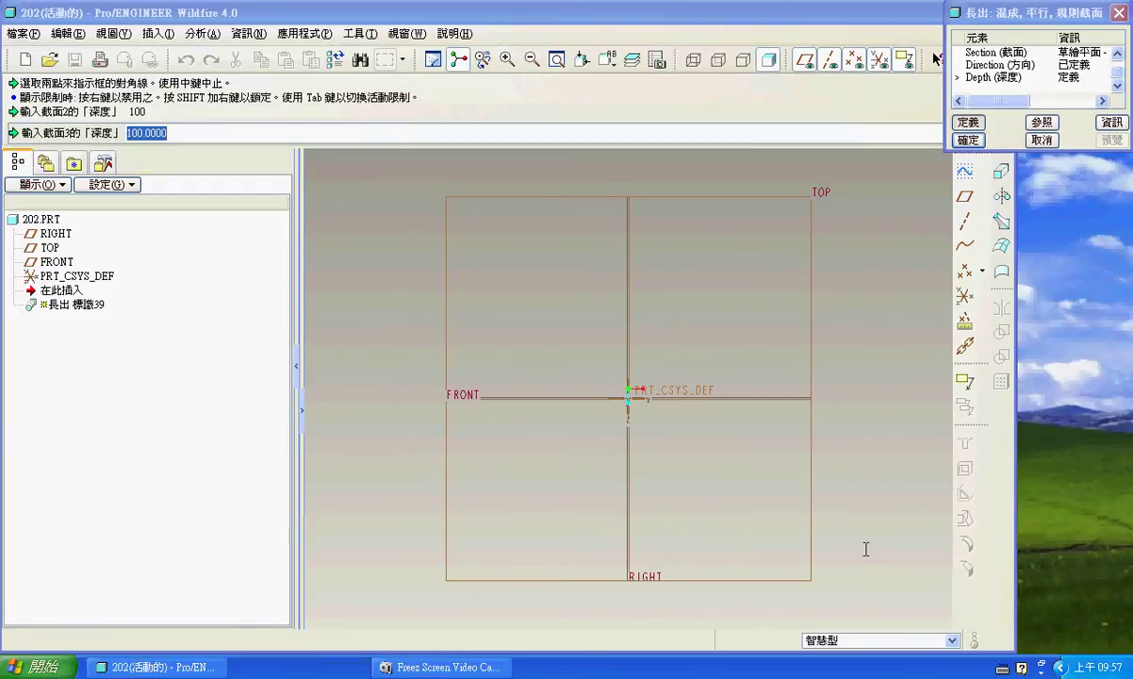
{"action": "type", "text": "5"}
{"action": "key", "text": "Return"}
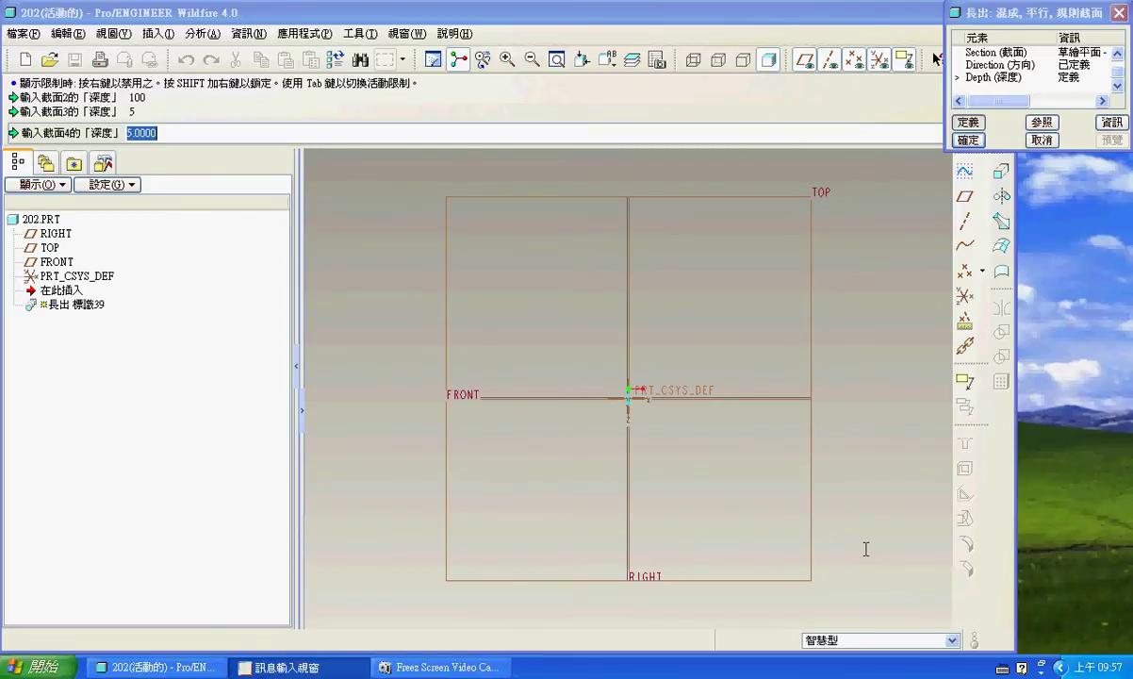
{"action": "type", "text": "30"}
{"action": "key", "text": "Return"}
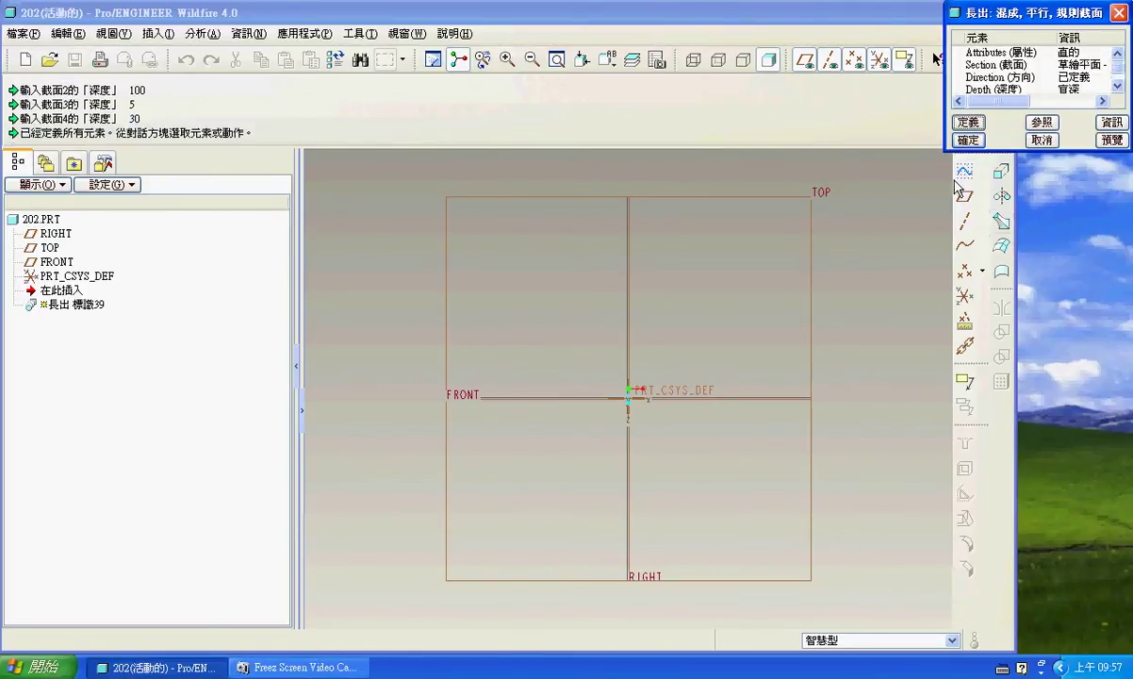
{"action": "left_click", "coordinate": [967, 140]}
{"action": "left_click", "coordinate": [610, 62]}
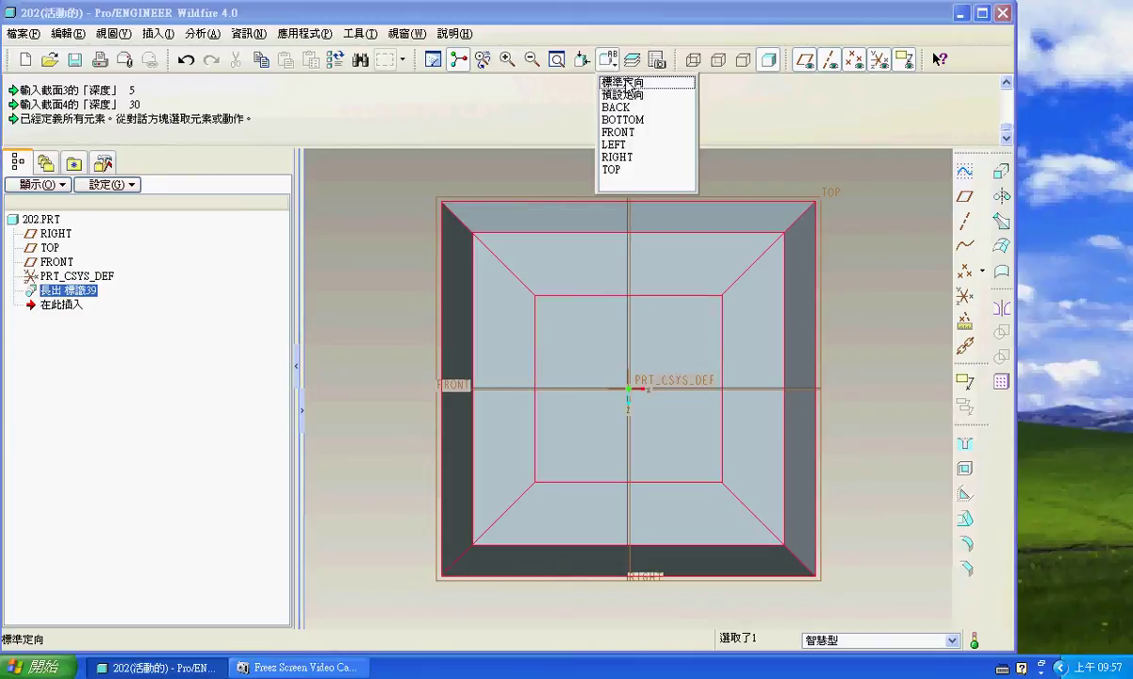
{"action": "left_click", "coordinate": [629, 83]}
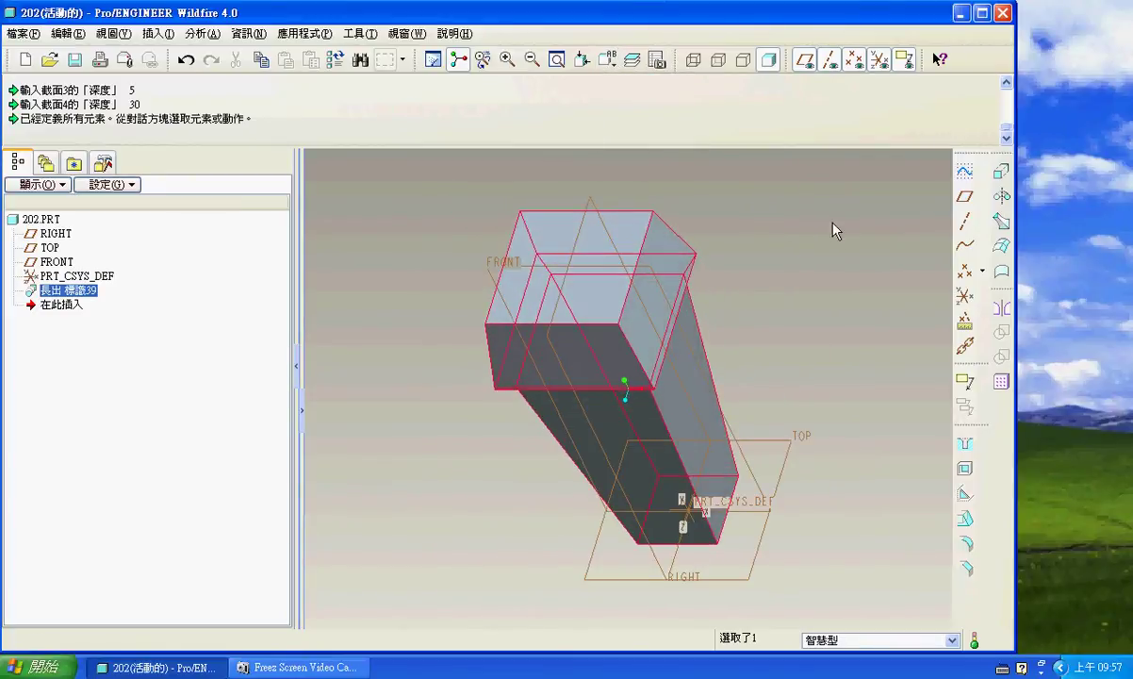
{"action": "left_click", "coordinate": [786, 223]}
Create a datum plane offset 3 mm inward from the rear sloping face of the blend's end portion.
{"action": "left_click", "coordinate": [965, 195]}
{"action": "middle_click_drag", "start_coordinate": [799, 196], "coordinate": [582, 251]}
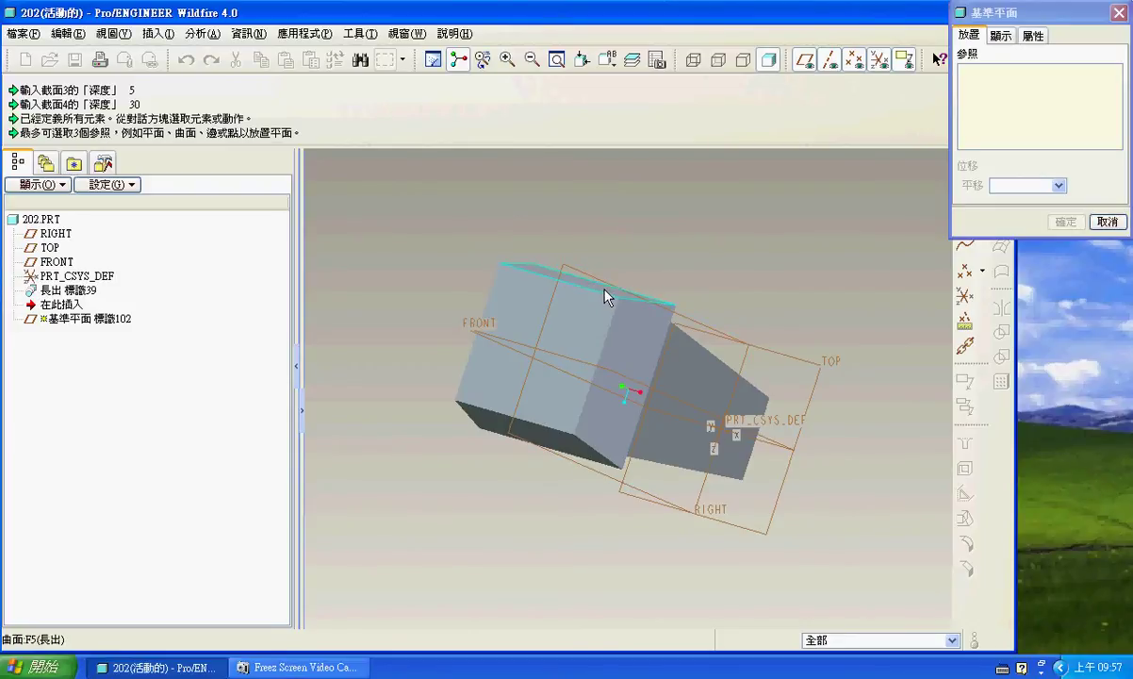
{"action": "middle_click_drag", "start_coordinate": [637, 280], "coordinate": [595, 324]}
{"action": "left_click", "coordinate": [562, 341]}
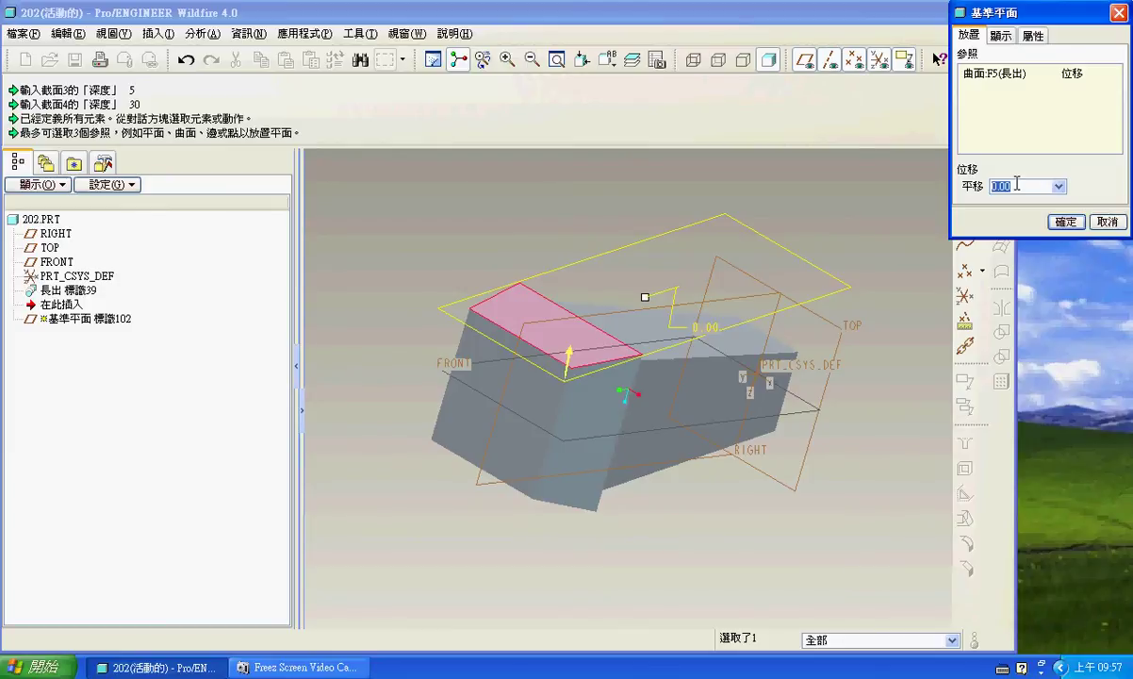
{"action": "type", "text": "3"}
{"action": "key", "text": "Return"}
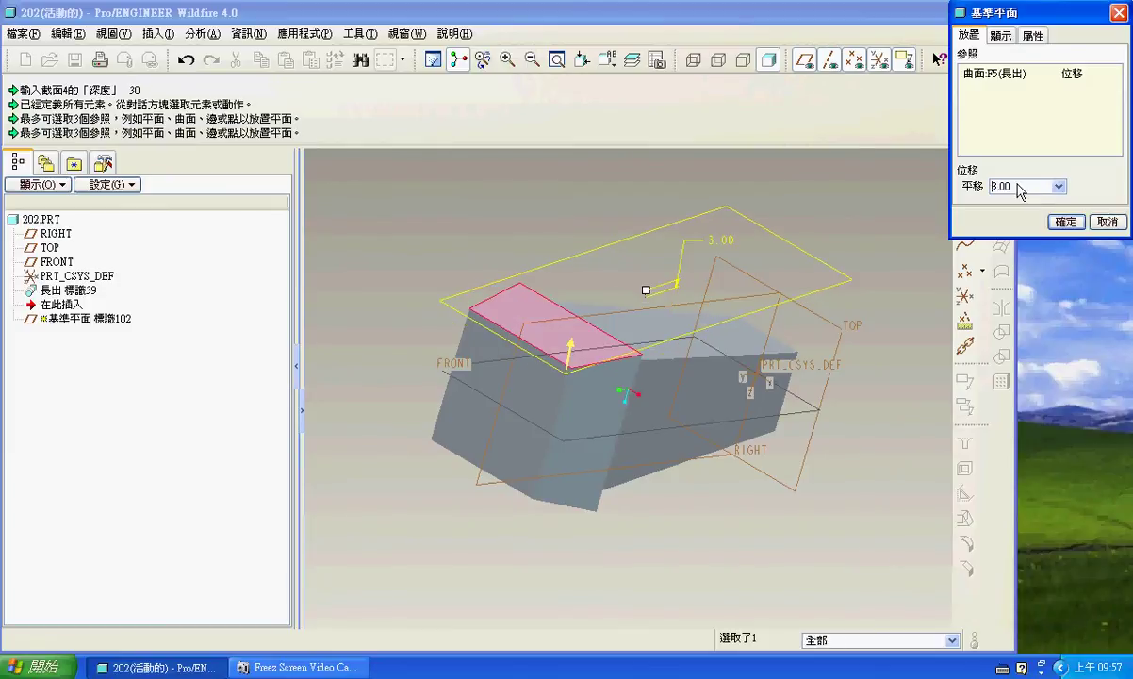
{"action": "type", "text": "-"}
{"action": "key", "text": "Return"}
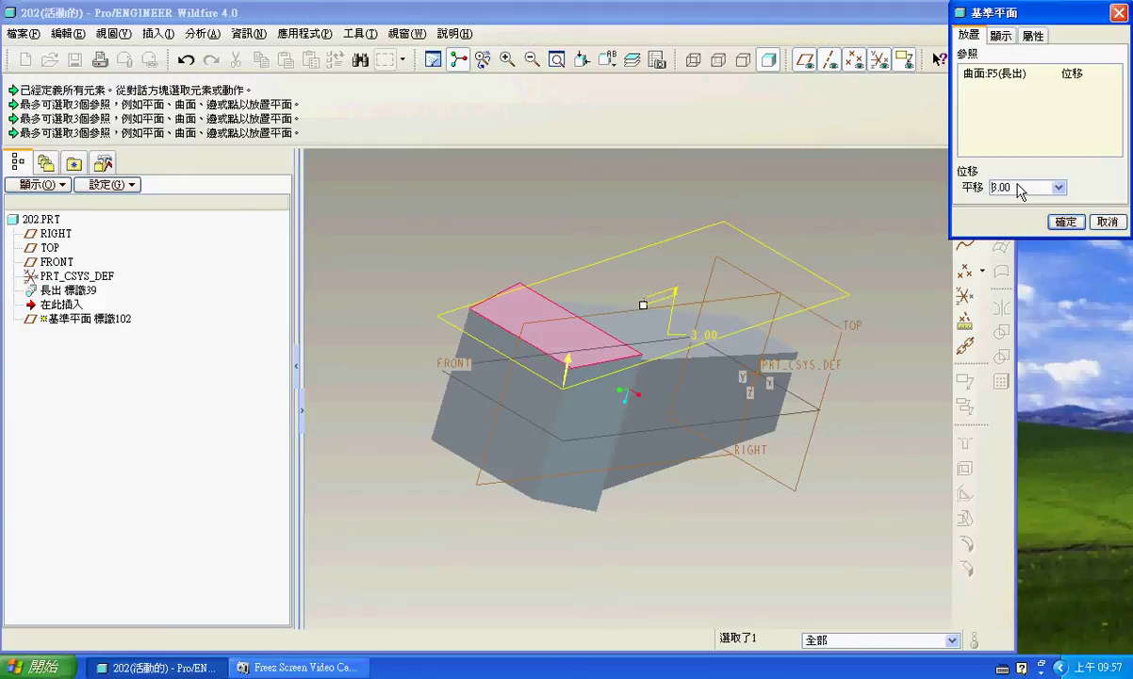
{"action": "left_click", "coordinate": [1067, 223]}
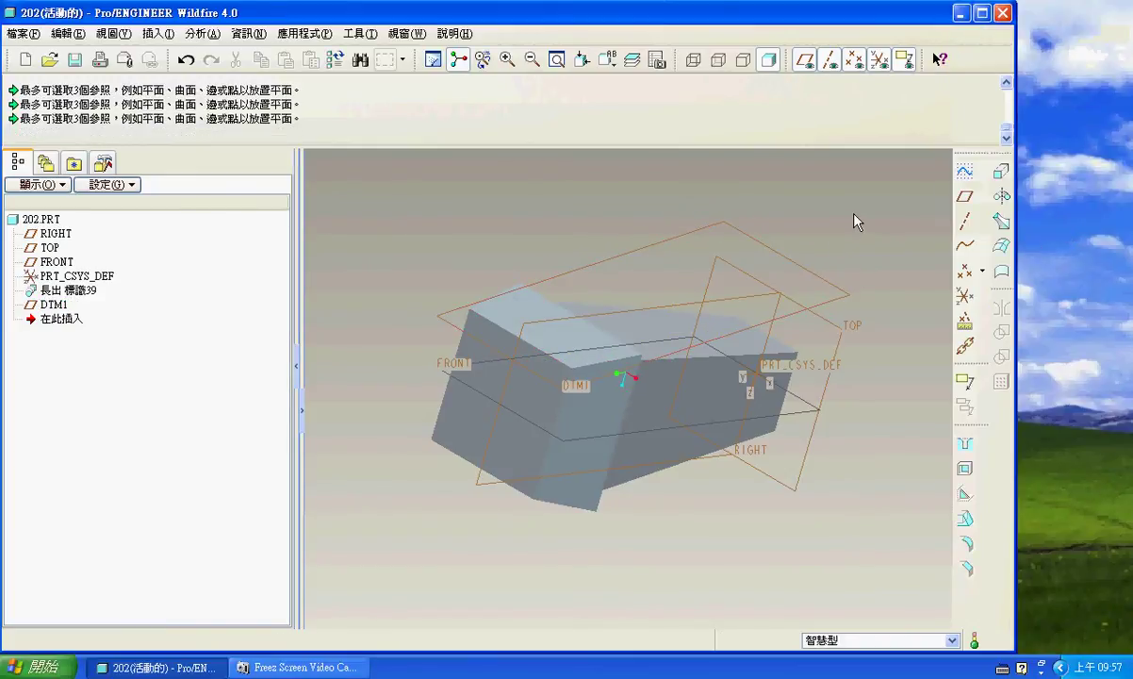
Start a sketch on the FRONT plane with RIGHT as the right-facing reference, using no-hidden display with datum planes hidden.
{"action": "left_click", "coordinate": [611, 68]}
{"action": "left_click", "coordinate": [622, 79]}
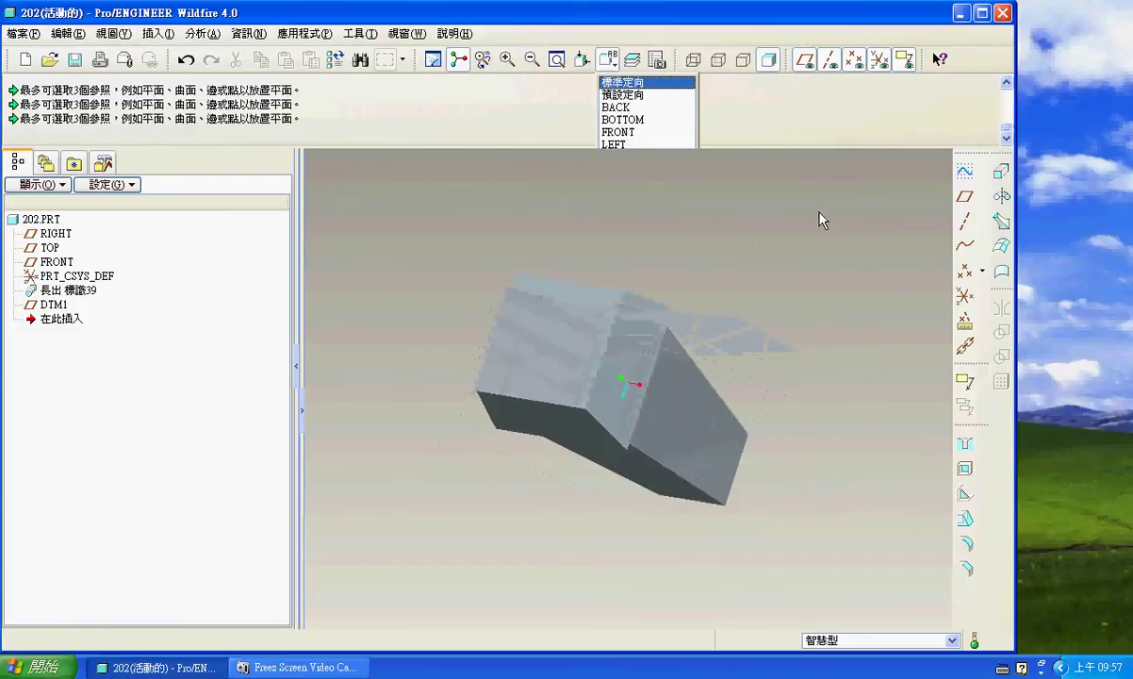
{"action": "left_click", "coordinate": [965, 171]}
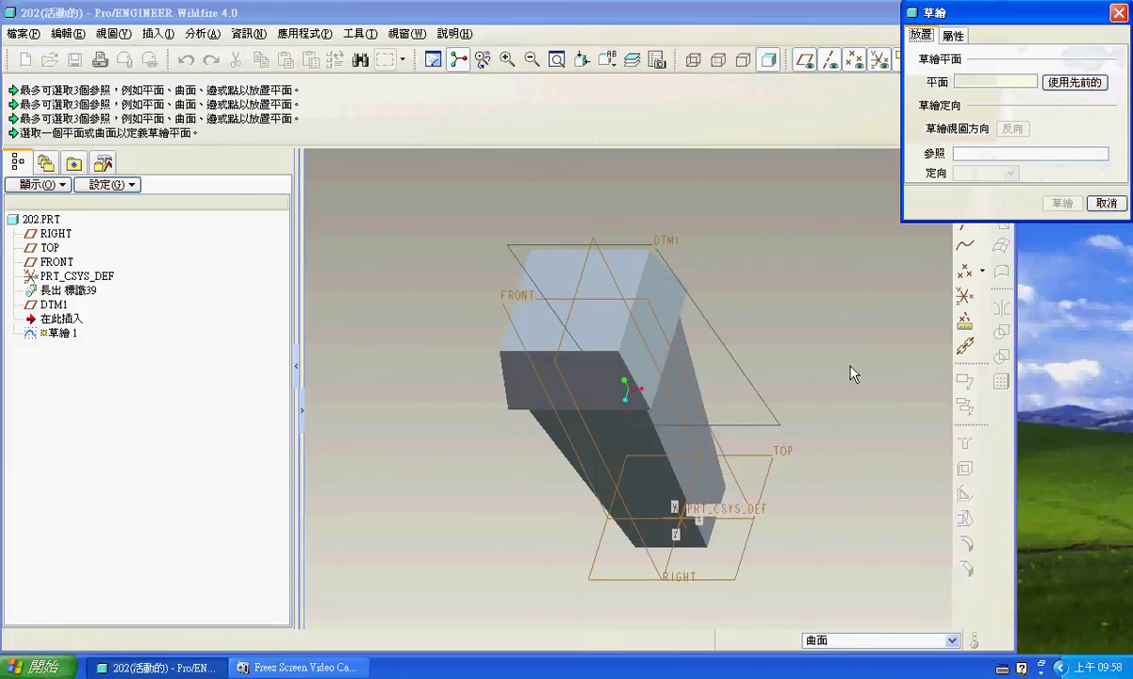
{"action": "left_click", "coordinate": [515, 298]}
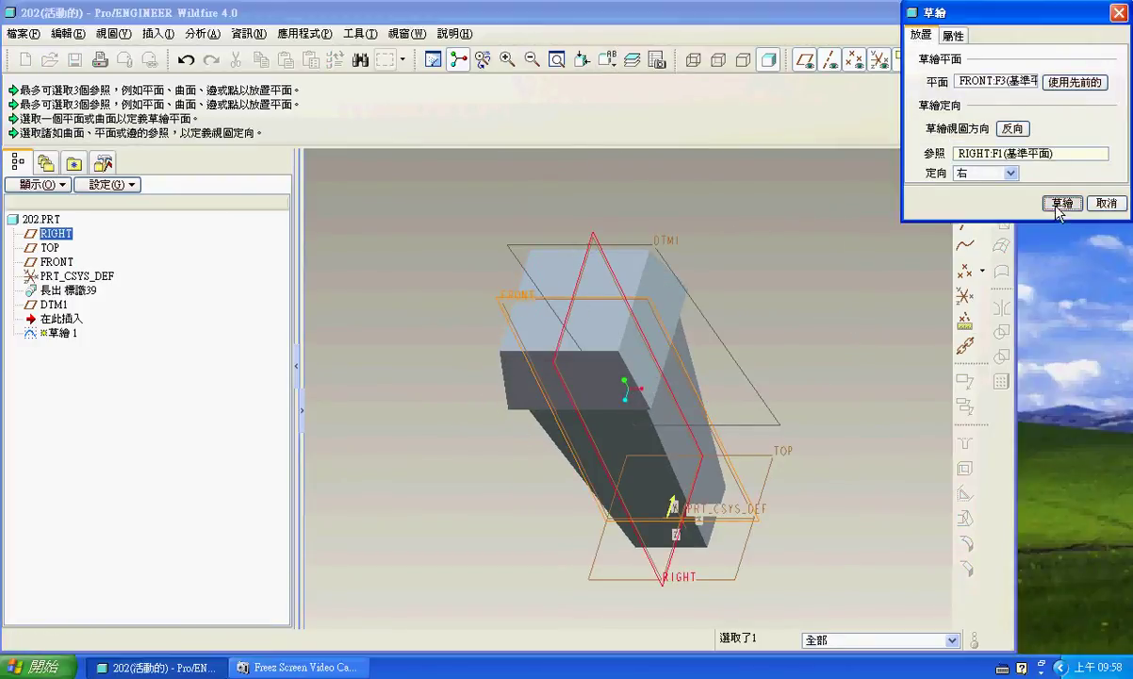
{"action": "left_click", "coordinate": [1063, 203]}
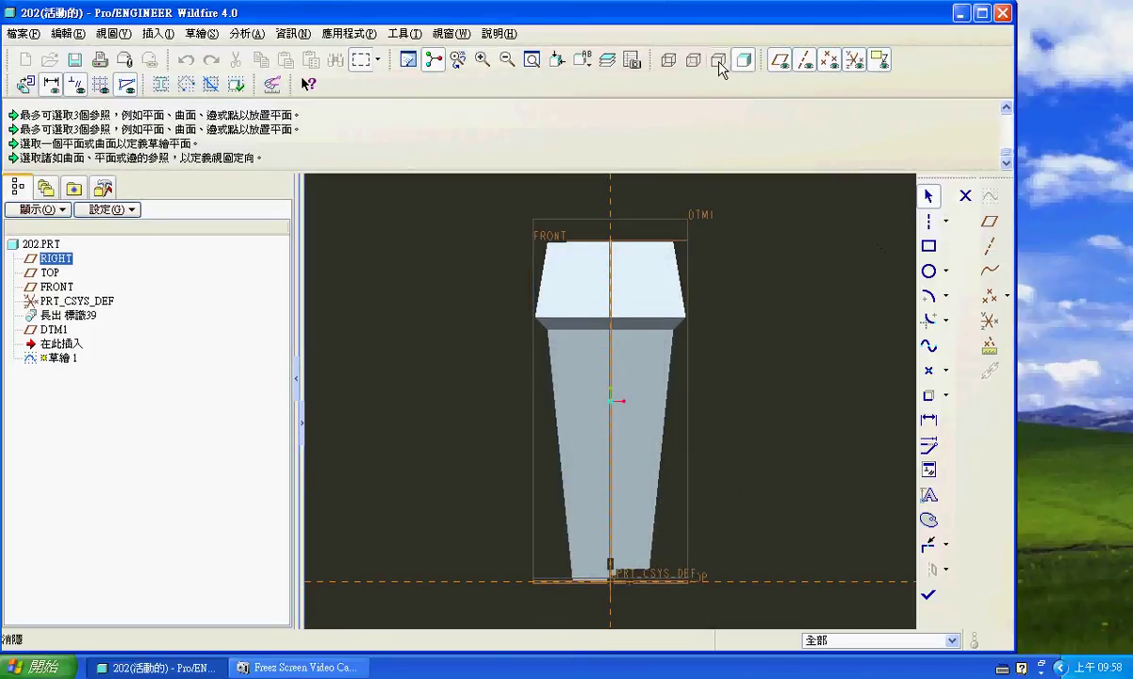
{"action": "left_click", "coordinate": [719, 63]}
{"action": "left_click", "coordinate": [780, 60]}
Add the blend's top edge, upper right sloping edge and widest horizontal edge as sketch references.
{"action": "left_click", "coordinate": [201, 35]}
{"action": "left_click", "coordinate": [200, 94]}
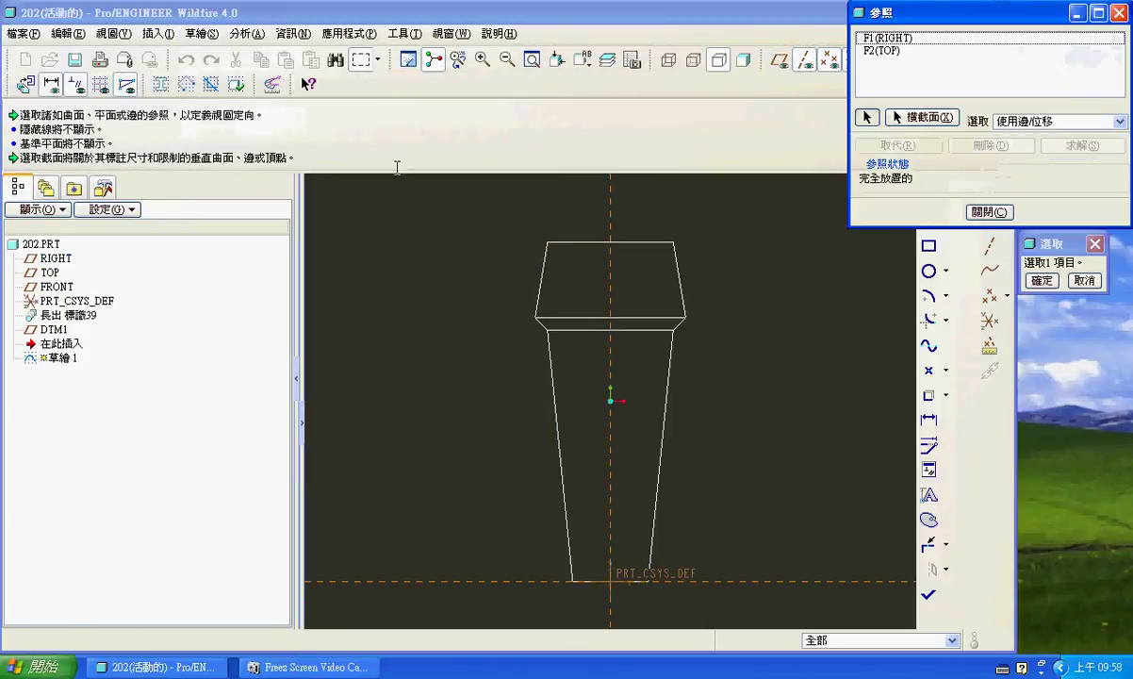
{"action": "left_click", "coordinate": [640, 248]}
{"action": "left_click", "coordinate": [678, 266]}
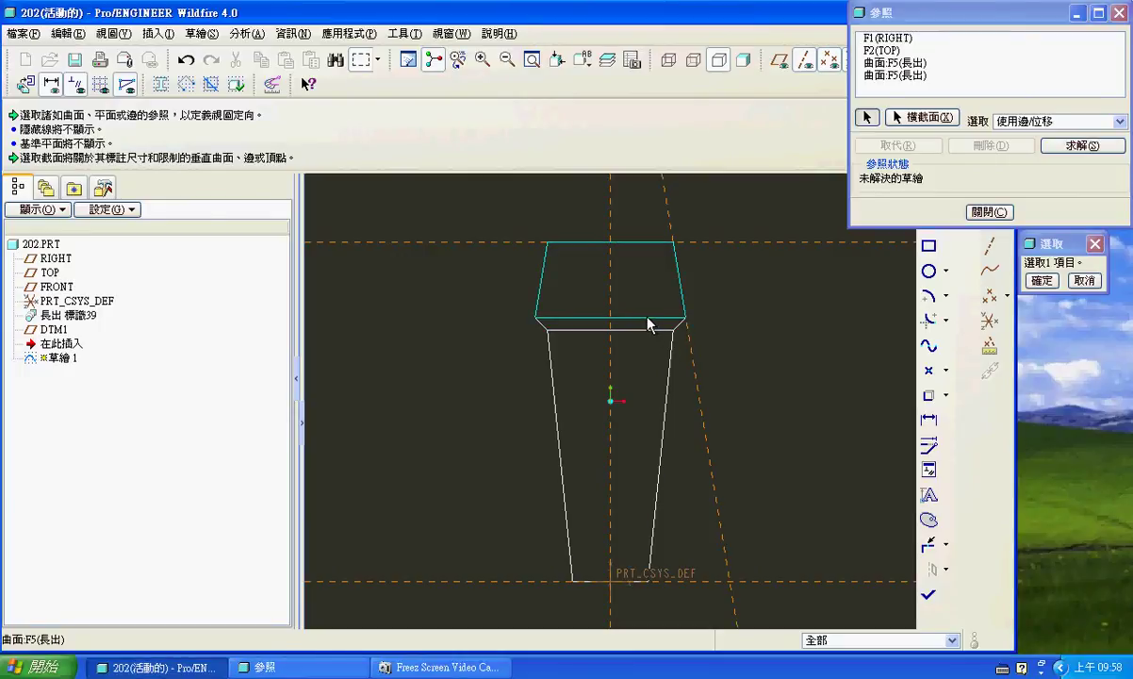
{"action": "left_click", "coordinate": [988, 211]}
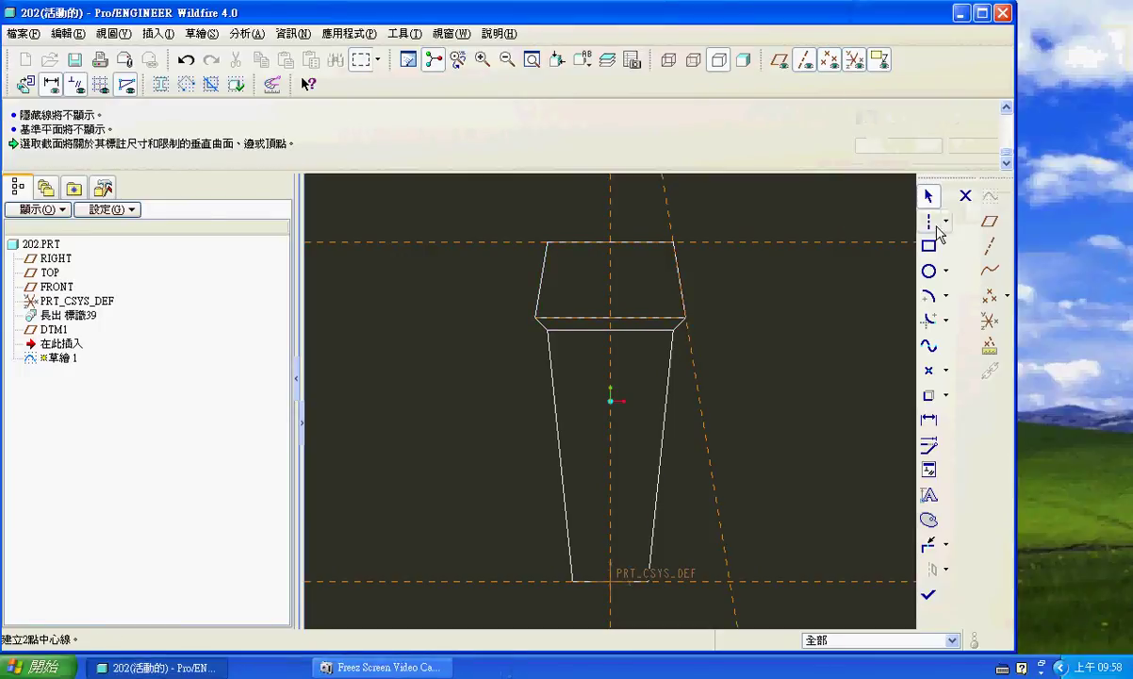
Sketch a vertical centreline on the RIGHT reference and an open half-trapezoid between the upper references, its side parallel to the sloping edge.
{"action": "left_click", "coordinate": [930, 222]}
{"action": "left_click", "coordinate": [613, 210]}
{"action": "left_click", "coordinate": [617, 247]}
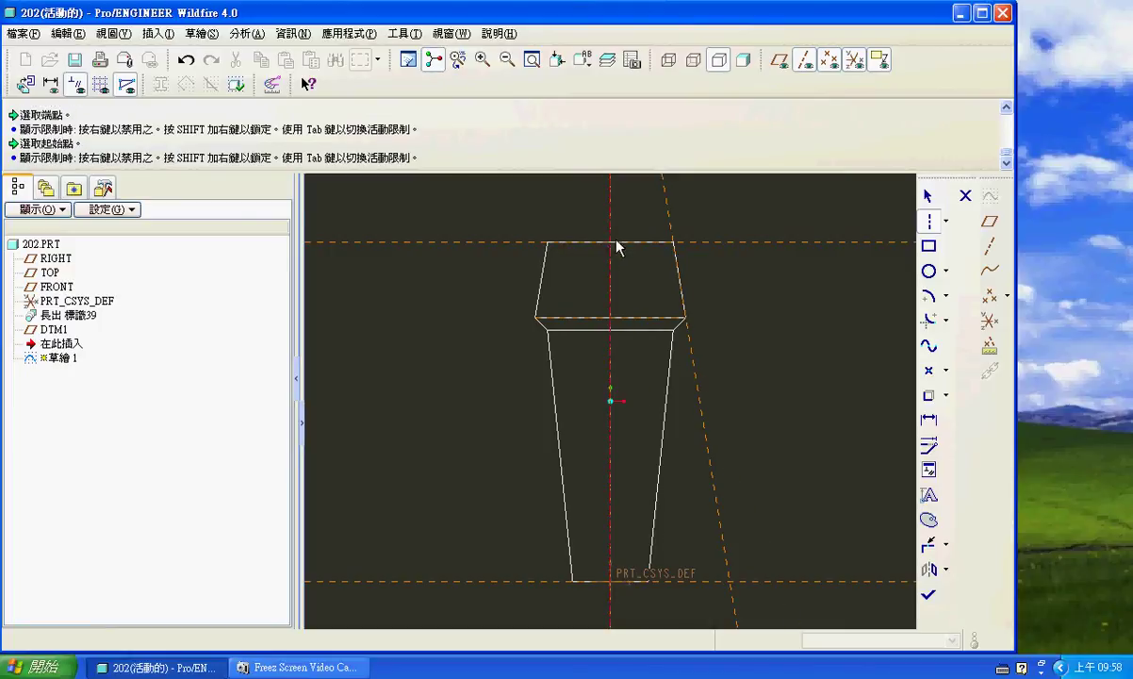
{"action": "left_click", "coordinate": [945, 222]}
{"action": "left_click", "coordinate": [905, 221]}
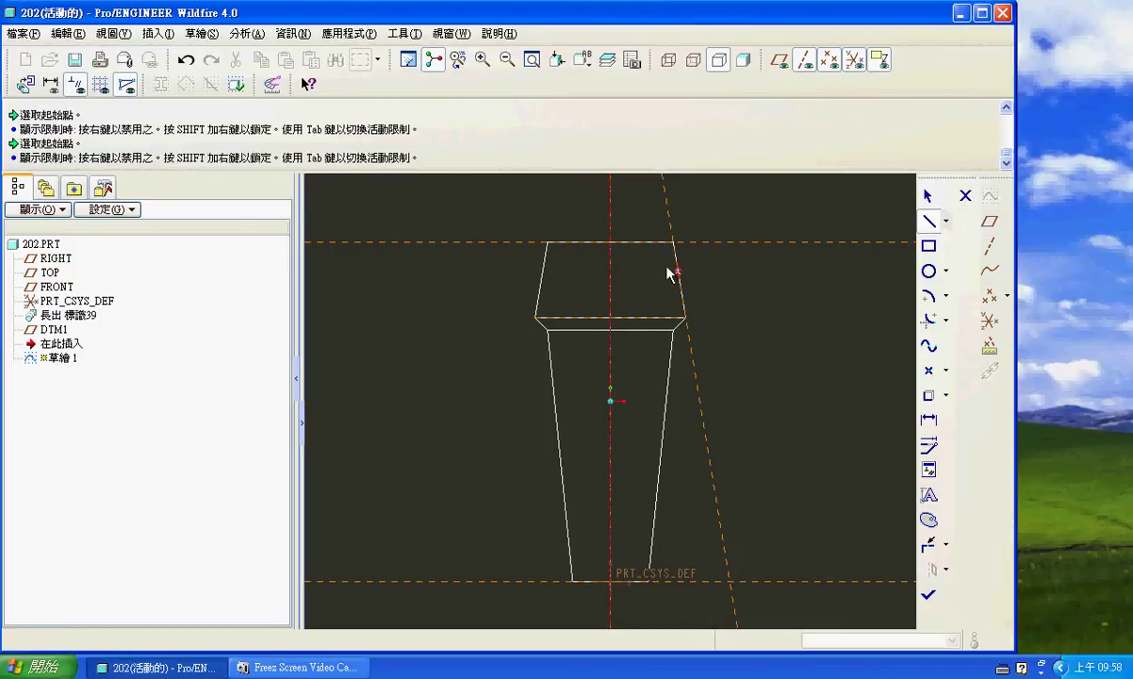
{"action": "left_click", "coordinate": [658, 243]}
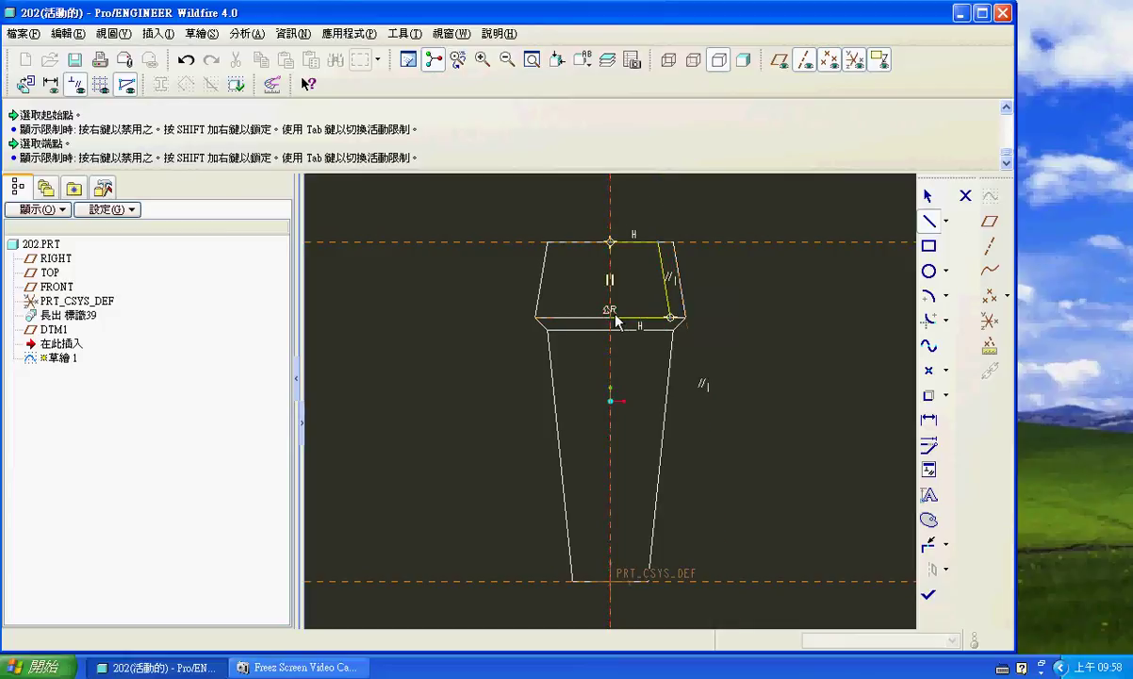
{"action": "middle_click", "coordinate": [644, 300]}
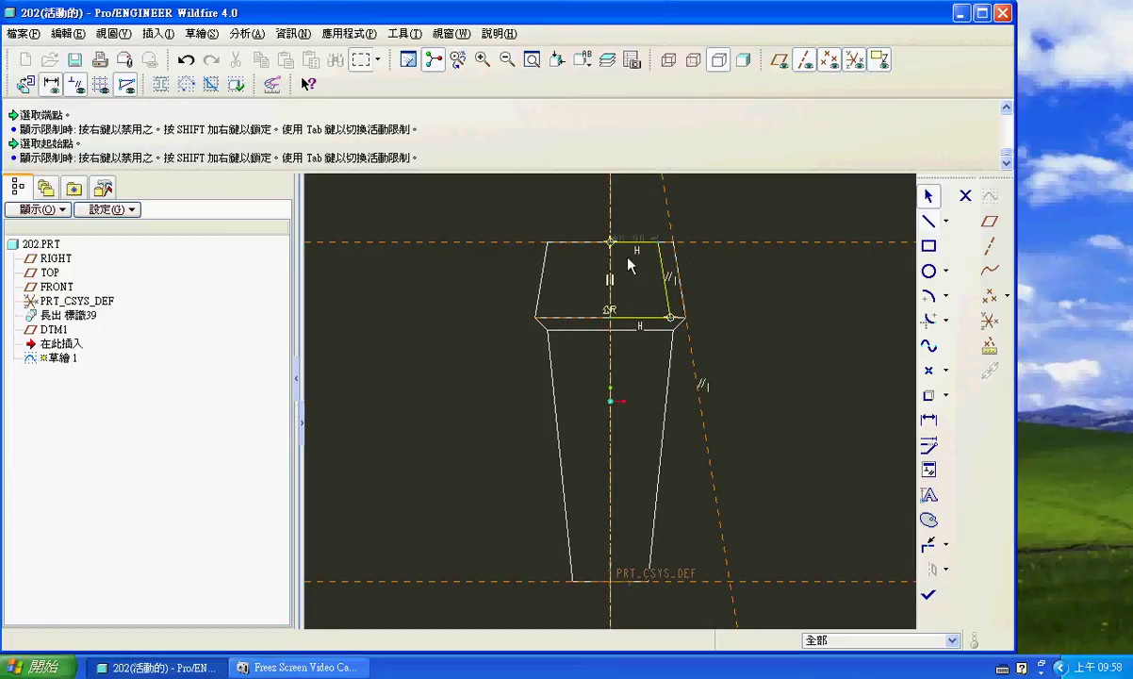
Mirror the half-trapezoid about the centreline and constrain its upper left corner to lie on the top reference.
{"action": "left_click_drag", "start_coordinate": [810, 416], "coordinate": [563, 196]}
{"action": "left_click", "coordinate": [932, 569]}
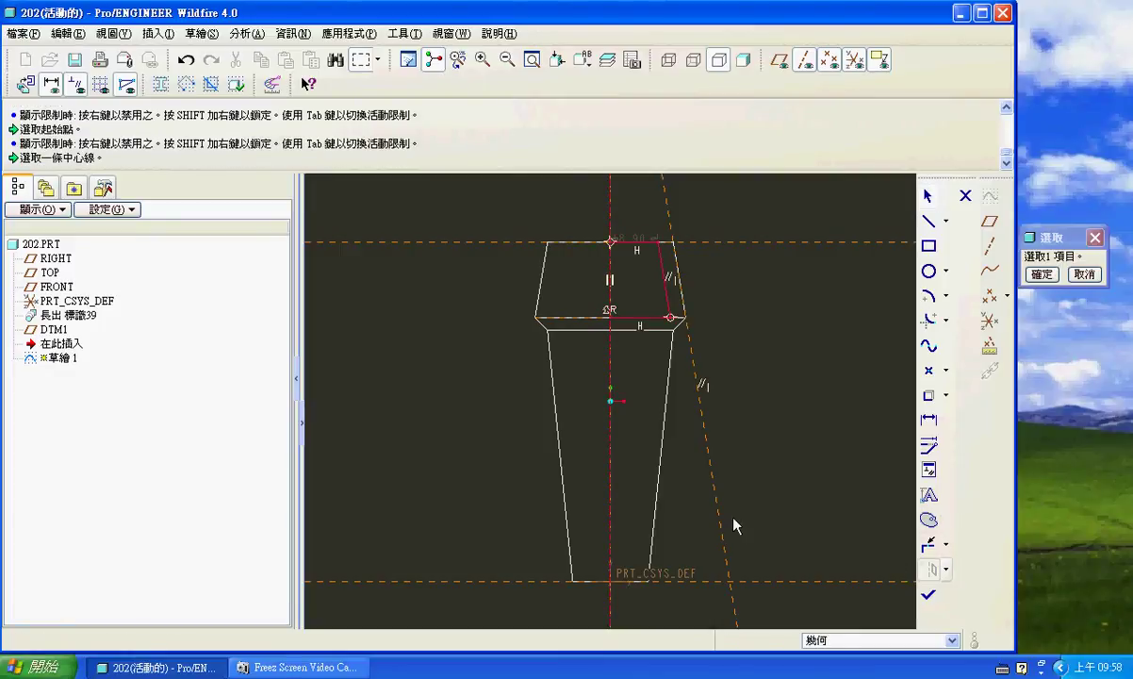
{"action": "left_click", "coordinate": [611, 475]}
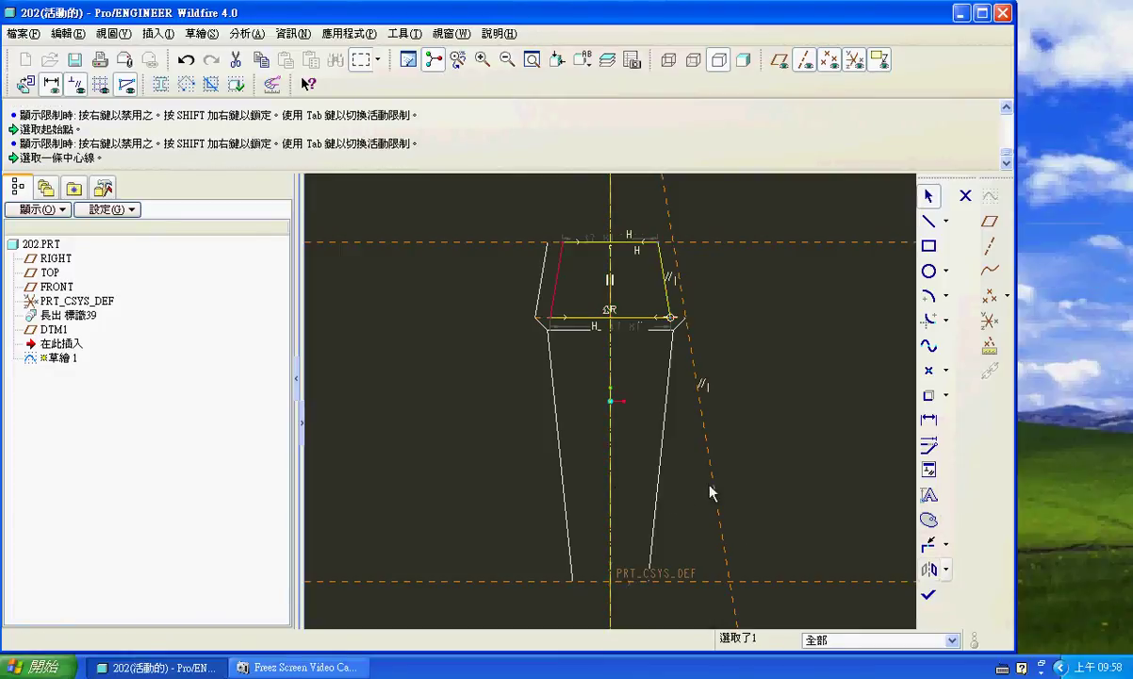
{"action": "left_click", "coordinate": [929, 468]}
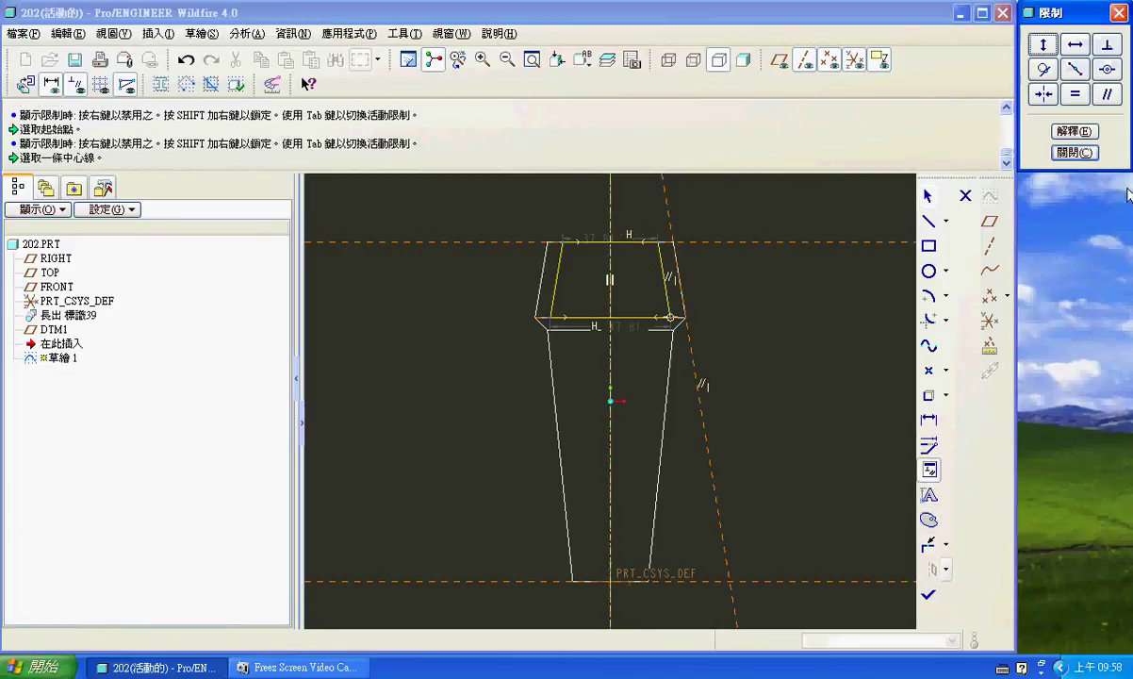
{"action": "left_click", "coordinate": [1107, 69]}
{"action": "left_click", "coordinate": [564, 242]}
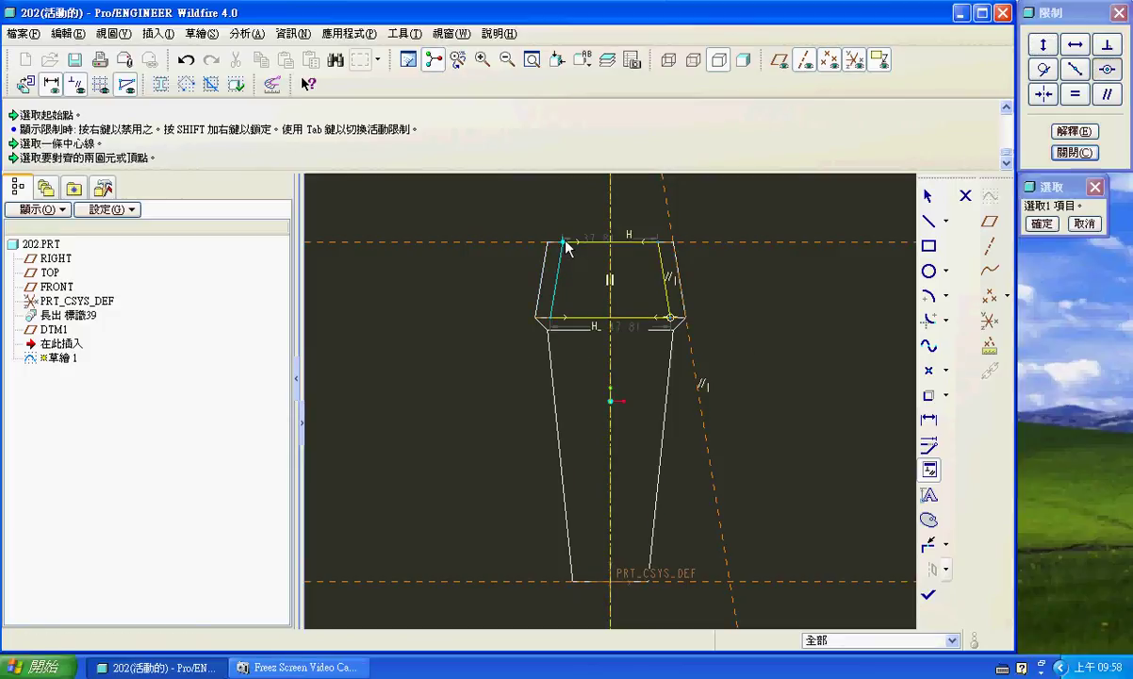
{"action": "left_click", "coordinate": [507, 243]}
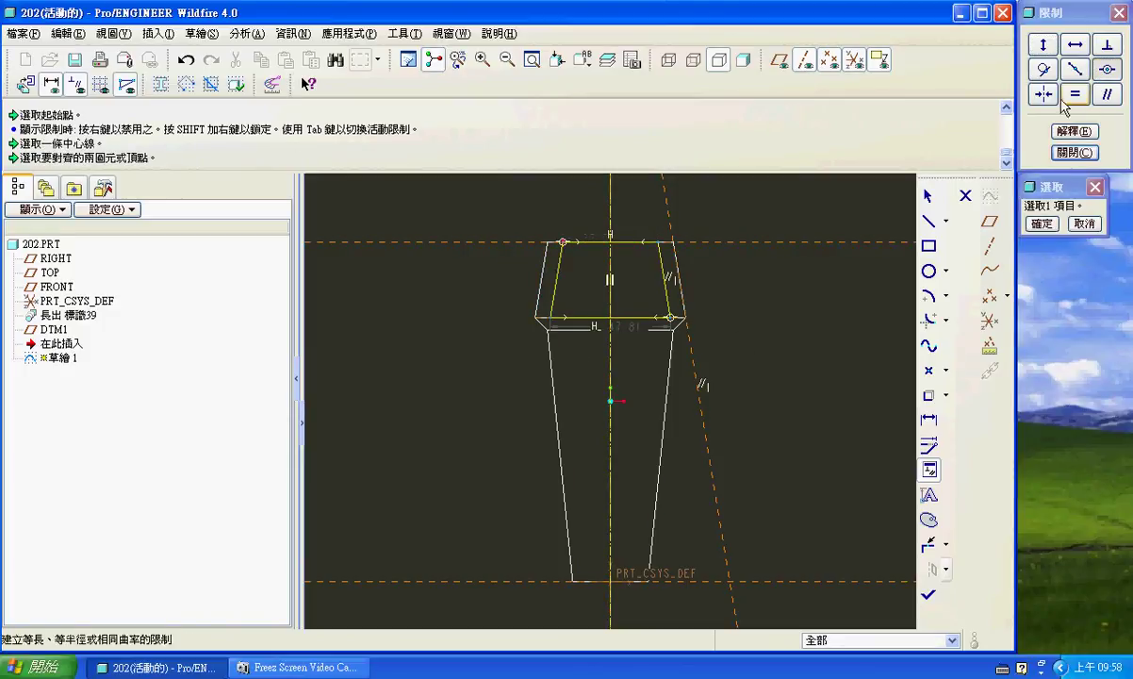
Dimension the gap between the trapezoid's right side and the blend's sloping edge, and set it to 3 mm.
{"action": "left_click", "coordinate": [929, 419]}
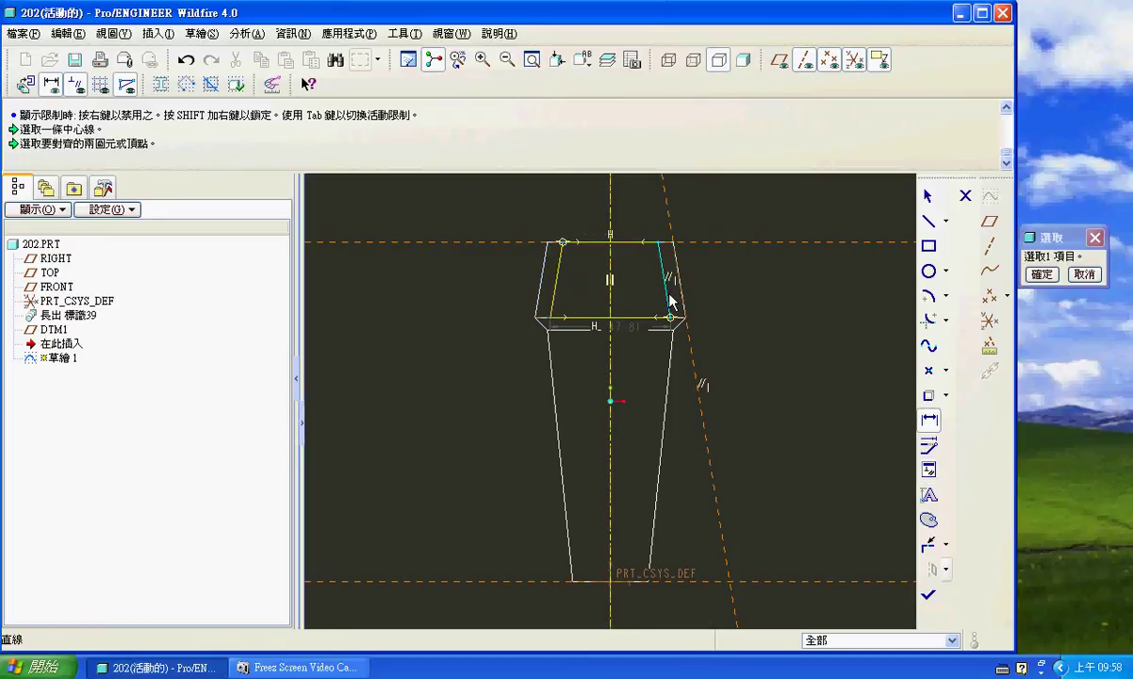
{"action": "middle_click", "coordinate": [719, 281]}
{"action": "middle_click", "coordinate": [767, 317]}
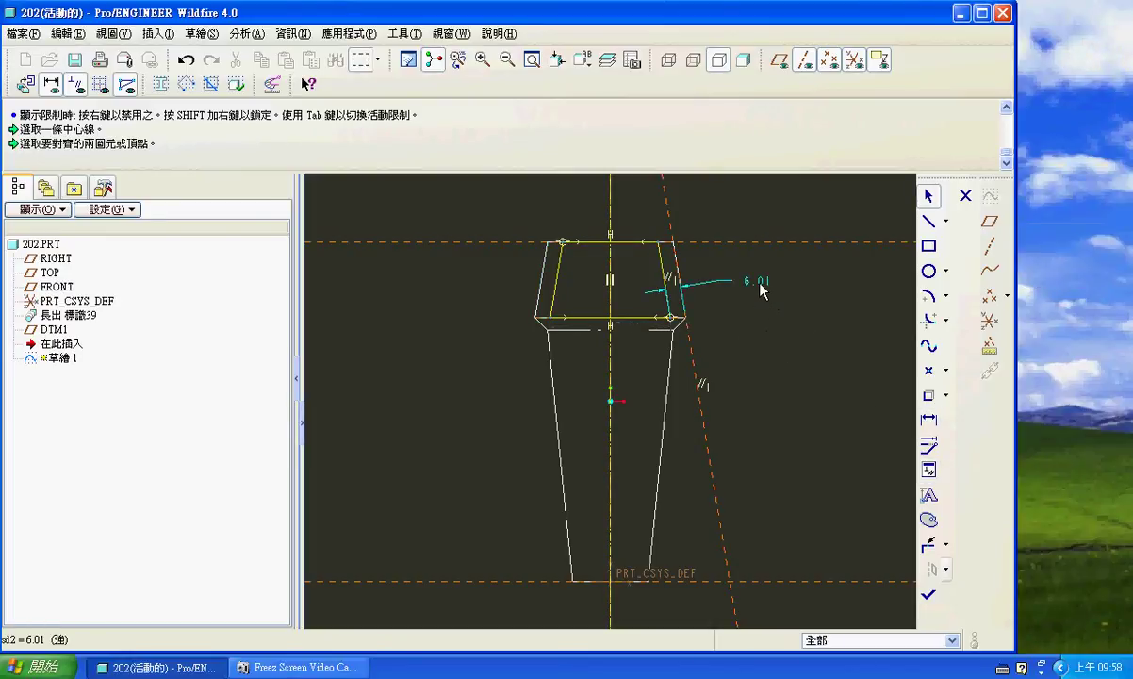
{"action": "double_click", "coordinate": [759, 284]}
{"action": "type", "text": "3"}
{"action": "key", "text": "Return"}
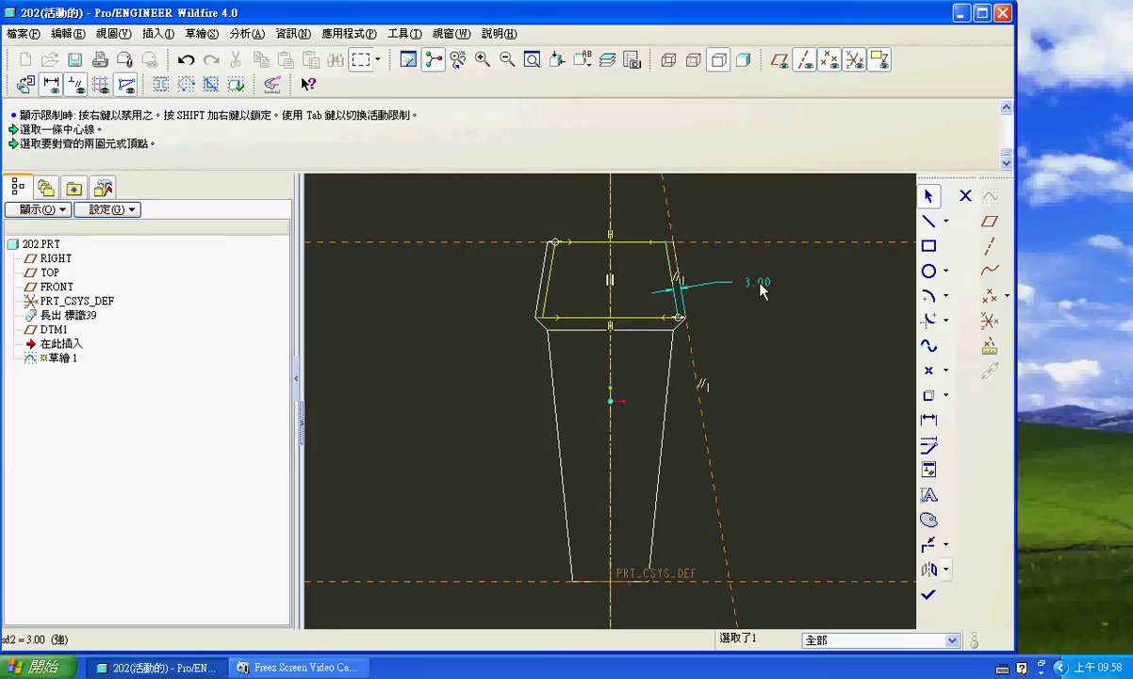
Finish the trapezoid sketch and restore the standard orientation with shaded display.
{"action": "left_click", "coordinate": [931, 598]}
{"action": "left_click", "coordinate": [608, 60]}
{"action": "left_click", "coordinate": [673, 83]}
{"action": "left_click", "coordinate": [768, 61]}
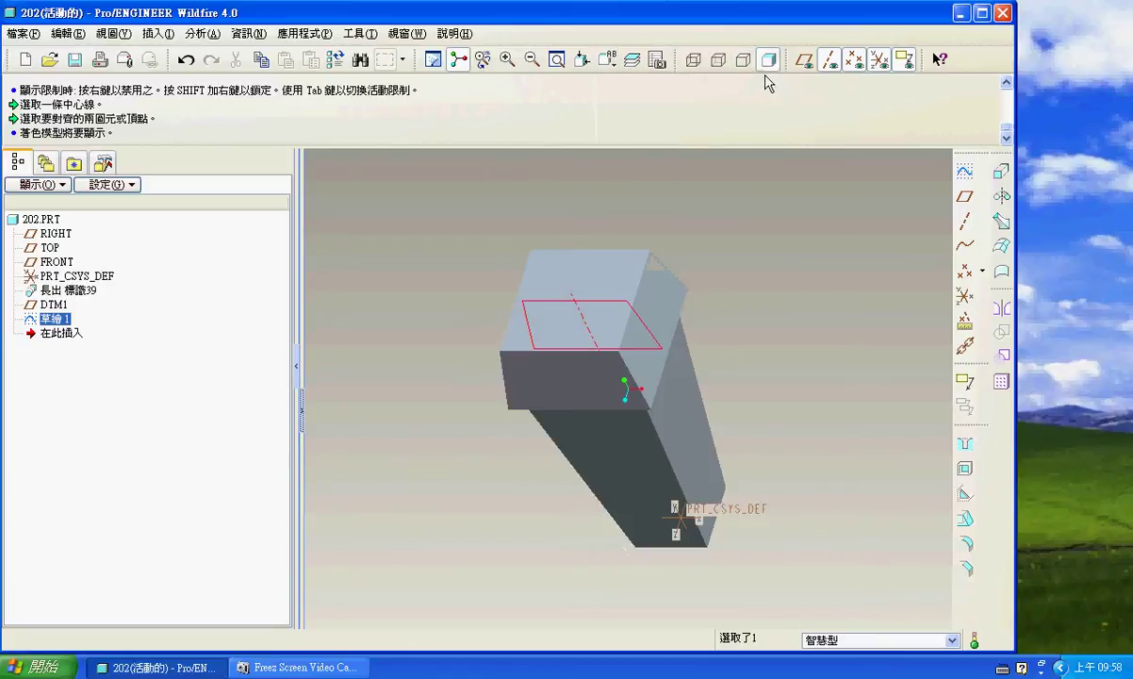
Set up a material-removing Extrude of the trapezoid sketch through all in the first direction, with datum planes shown.
{"action": "left_click", "coordinate": [1000, 173]}
{"action": "left_click", "coordinate": [262, 113]}
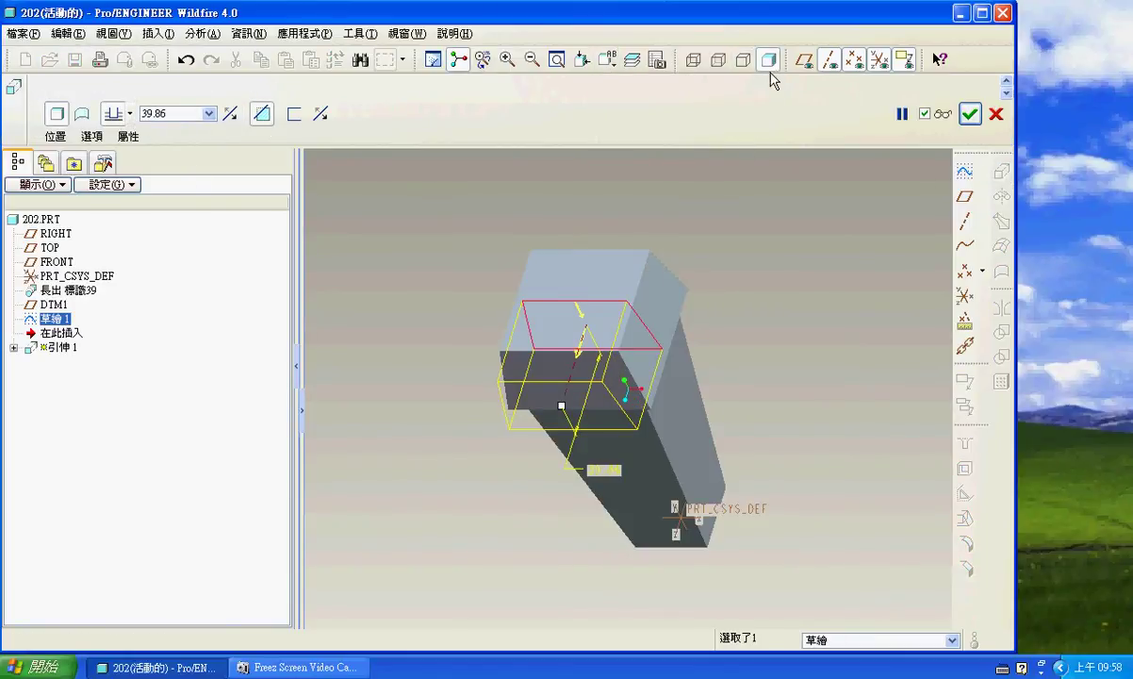
{"action": "left_click", "coordinate": [803, 59]}
{"action": "left_click", "coordinate": [131, 115]}
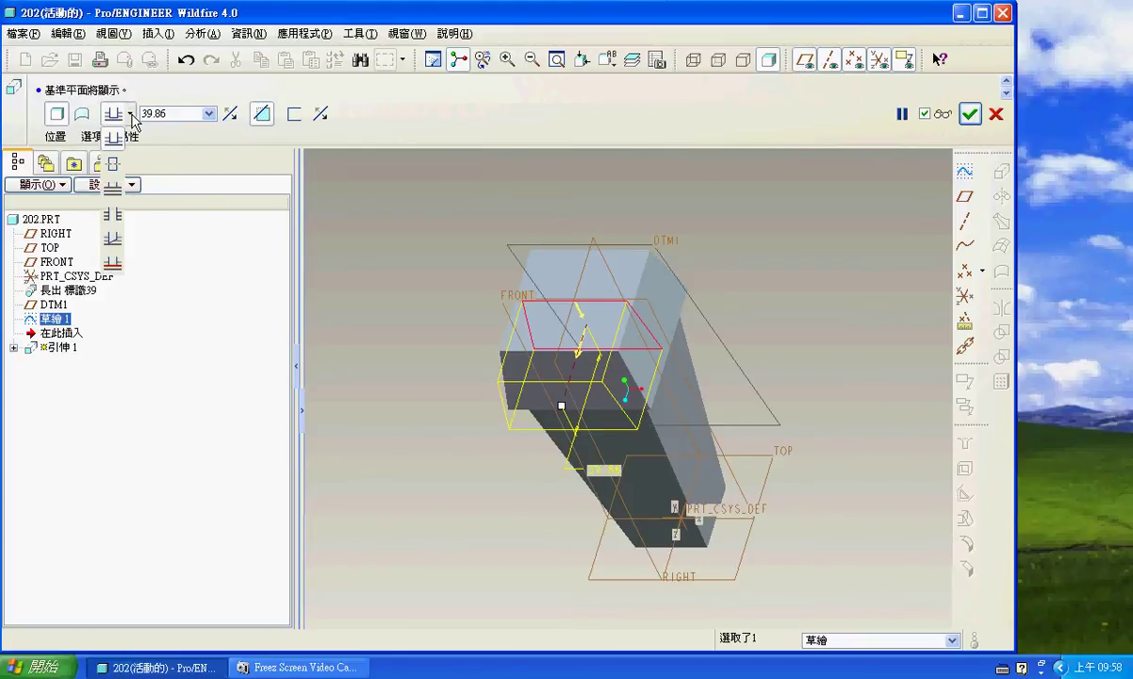
{"action": "left_click", "coordinate": [113, 219]}
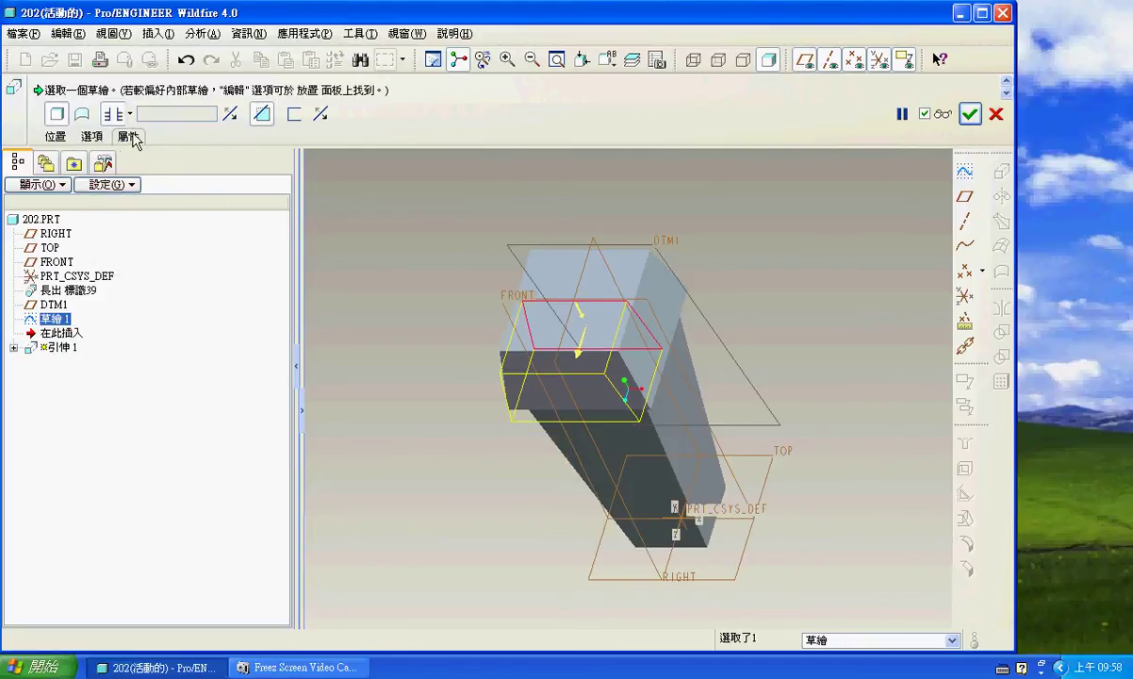
Set the extruded cut's second side to end at the selected plane DTM1.
{"action": "left_click", "coordinate": [91, 137]}
{"action": "left_click", "coordinate": [224, 213]}
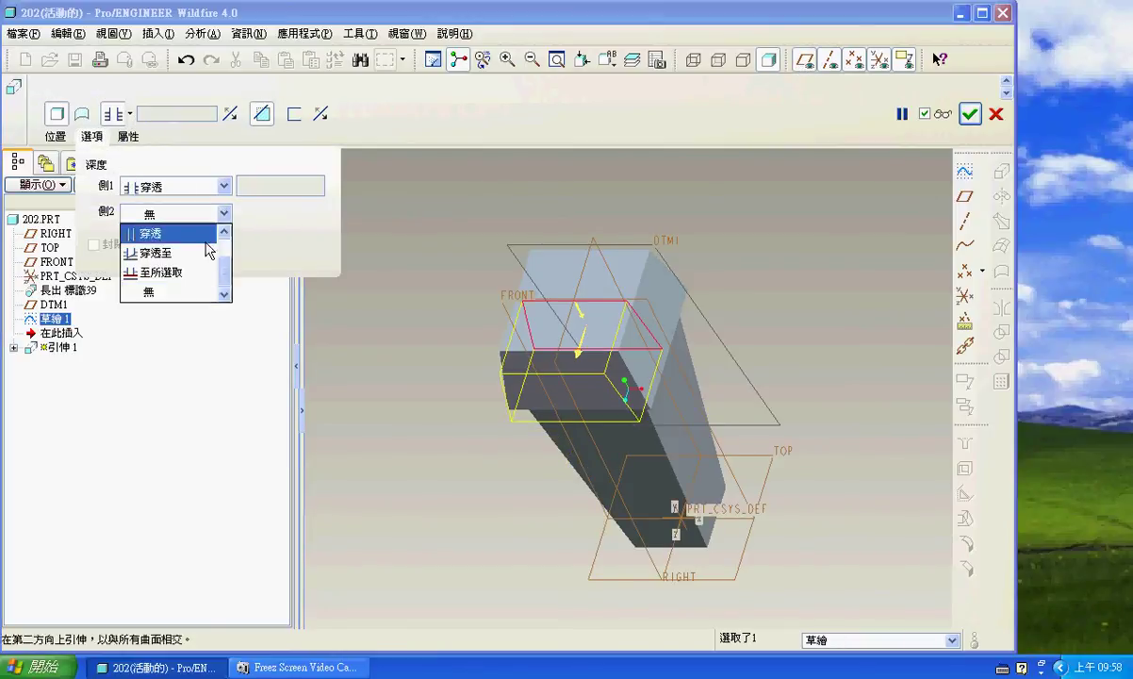
{"action": "left_click", "coordinate": [180, 252]}
{"action": "left_click", "coordinate": [521, 253]}
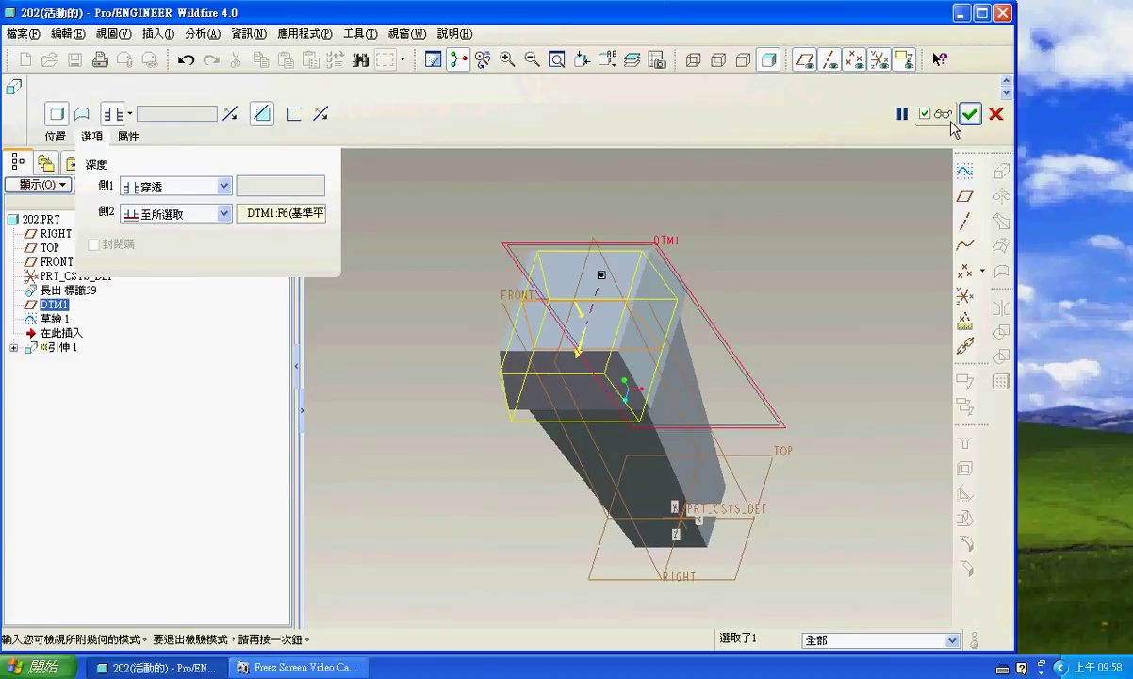
Preview the trapezoidal extruded cut and complete the feature.
{"action": "key", "text": "super"}
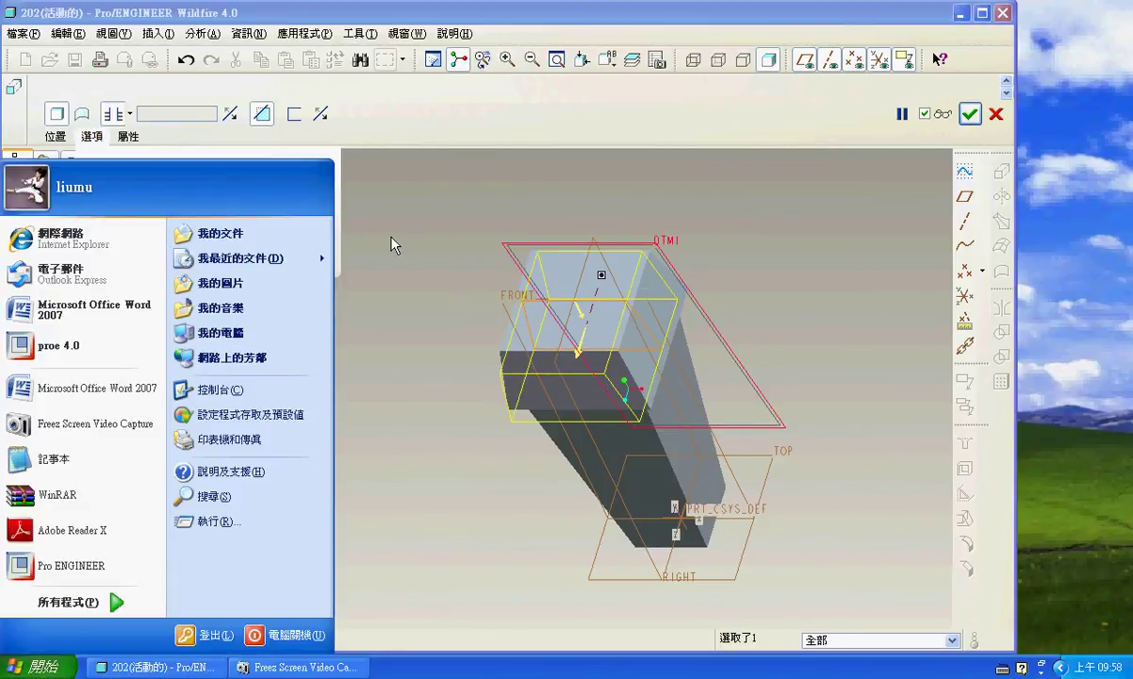
{"action": "left_click", "coordinate": [390, 240]}
{"action": "left_click", "coordinate": [942, 116]}
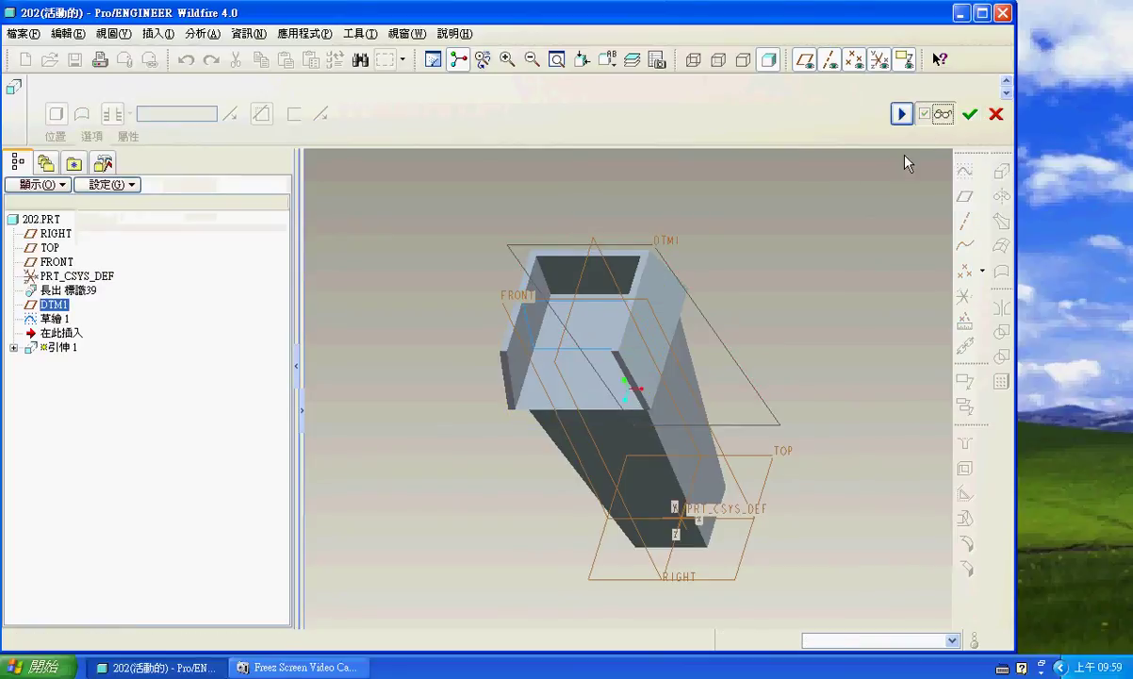
{"action": "left_click", "coordinate": [970, 114]}
{"action": "left_click", "coordinate": [840, 227]}
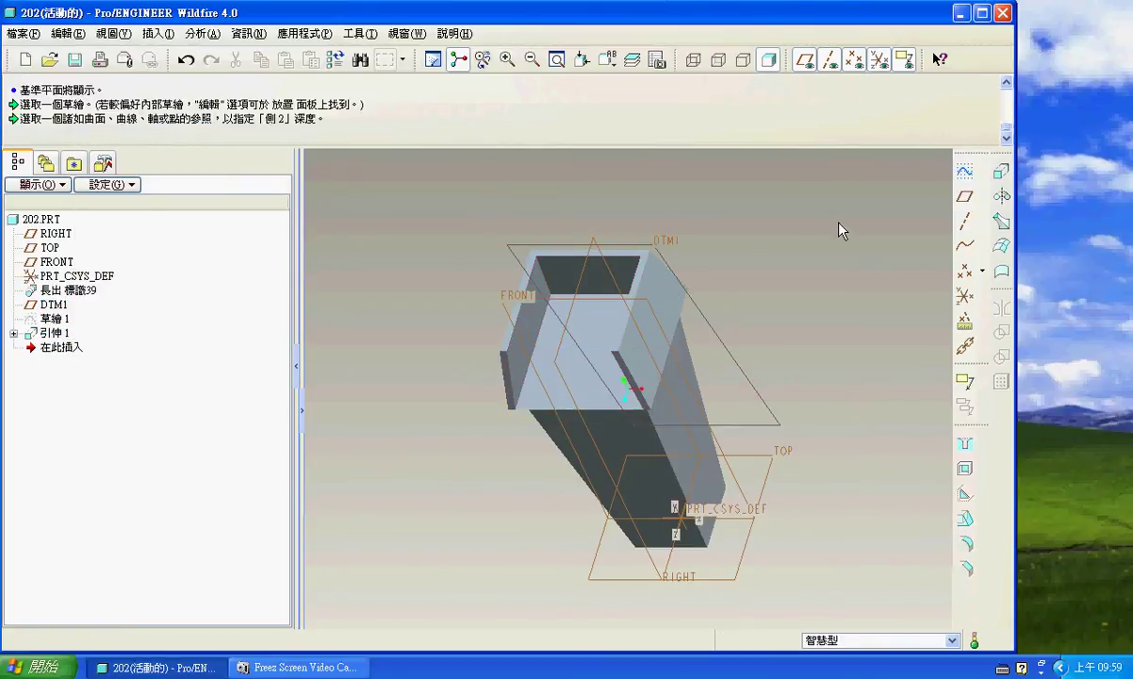
Start a new datum coordinate system with its origin on the left front vertex of the blend's narrow lower end.
{"action": "middle_click_drag", "start_coordinate": [815, 243], "coordinate": [844, 253]}
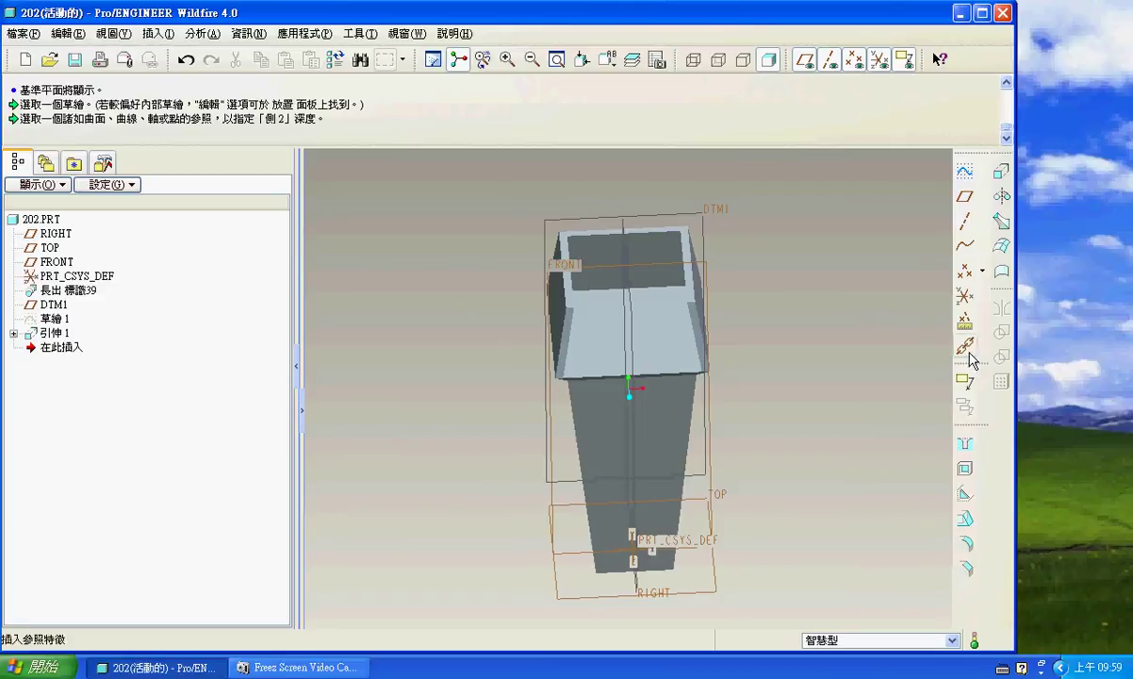
{"action": "left_click", "coordinate": [965, 296]}
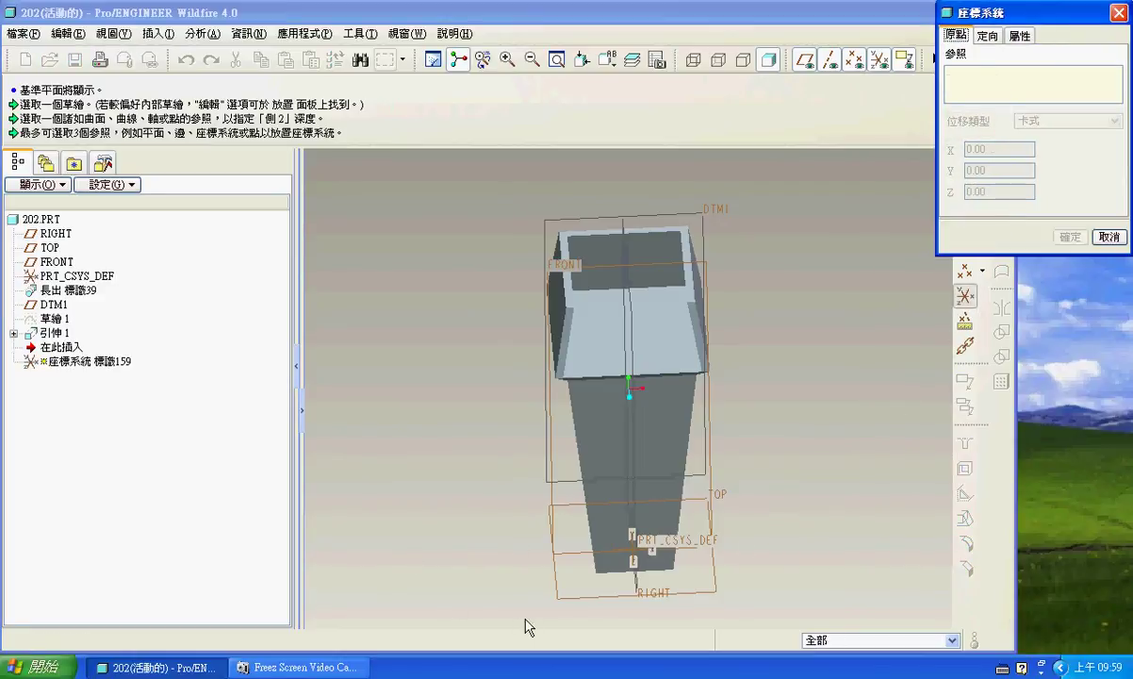
{"action": "left_click", "coordinate": [595, 573]}
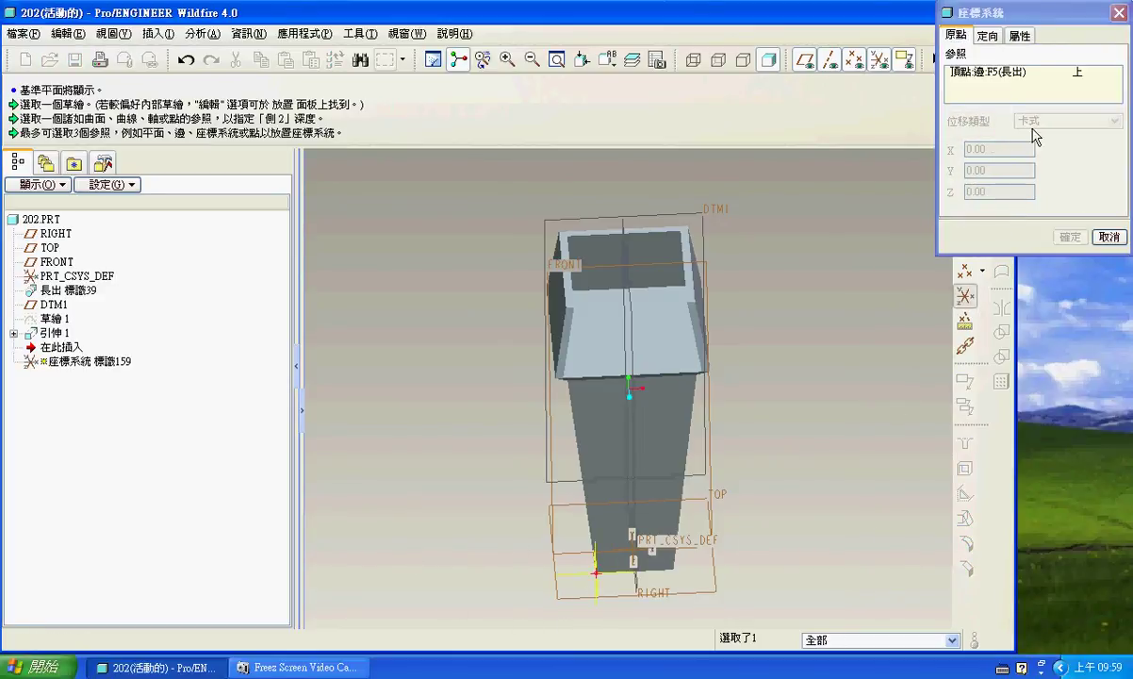
Orient the coordinate system with X along the lower front edge and Y along the adjoining side edge, flip Y, and create it.
{"action": "left_click", "coordinate": [987, 38]}
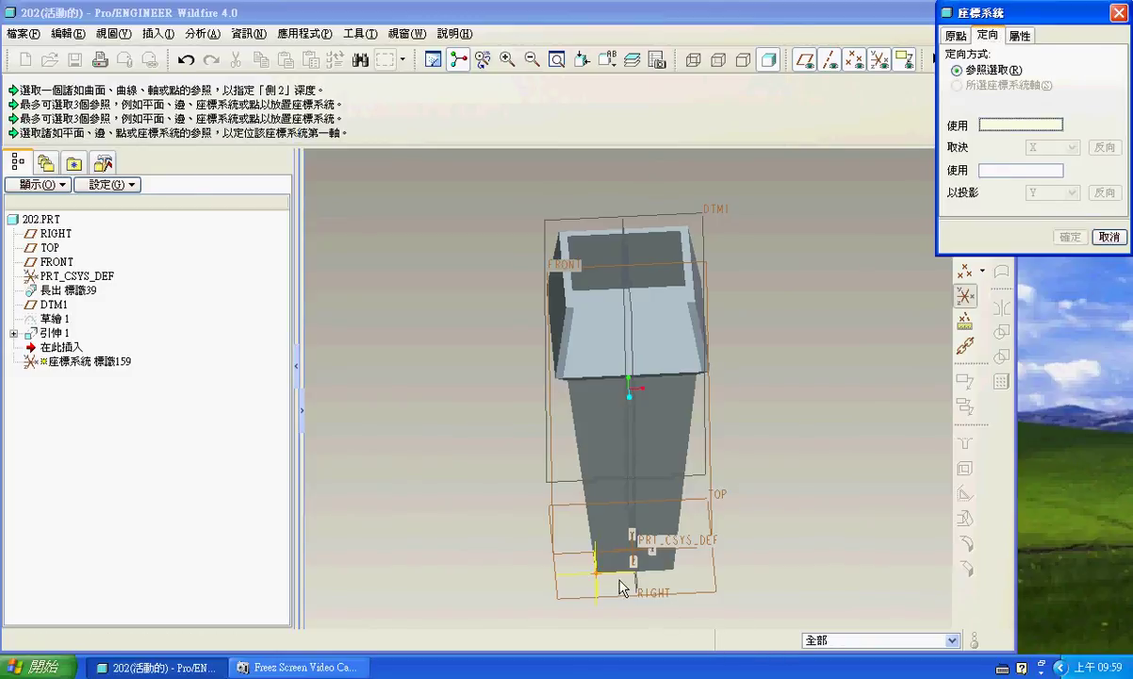
{"action": "left_click", "coordinate": [620, 572]}
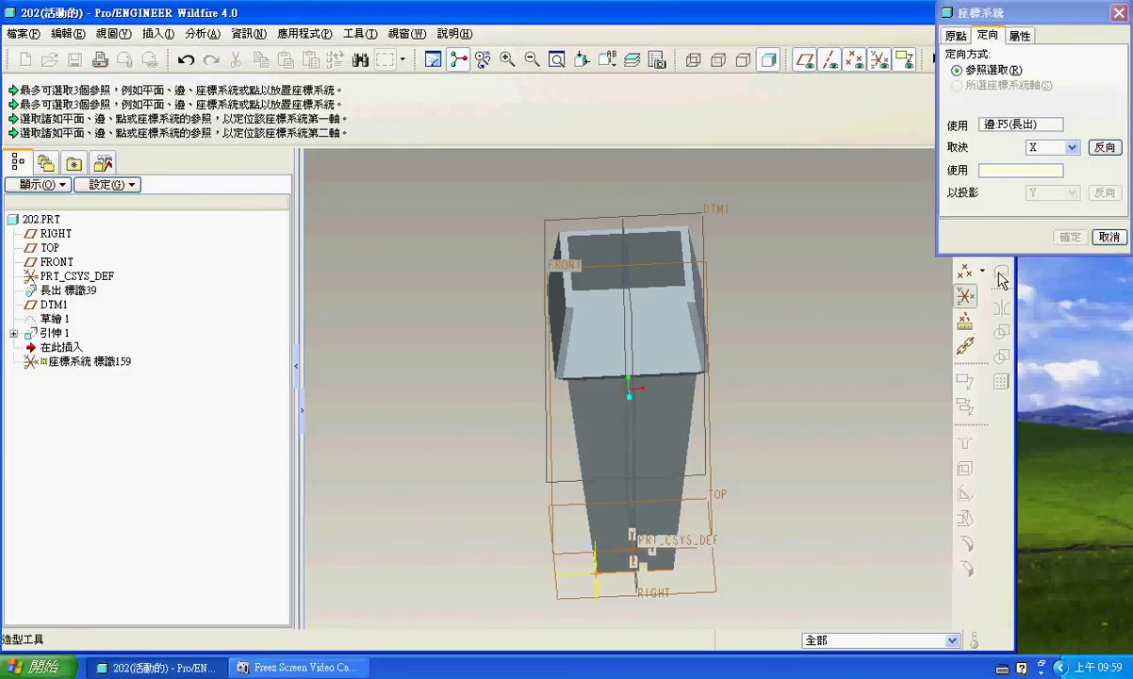
{"action": "middle_click_drag", "start_coordinate": [688, 562], "coordinate": [564, 568]}
{"action": "left_click", "coordinate": [563, 569]}
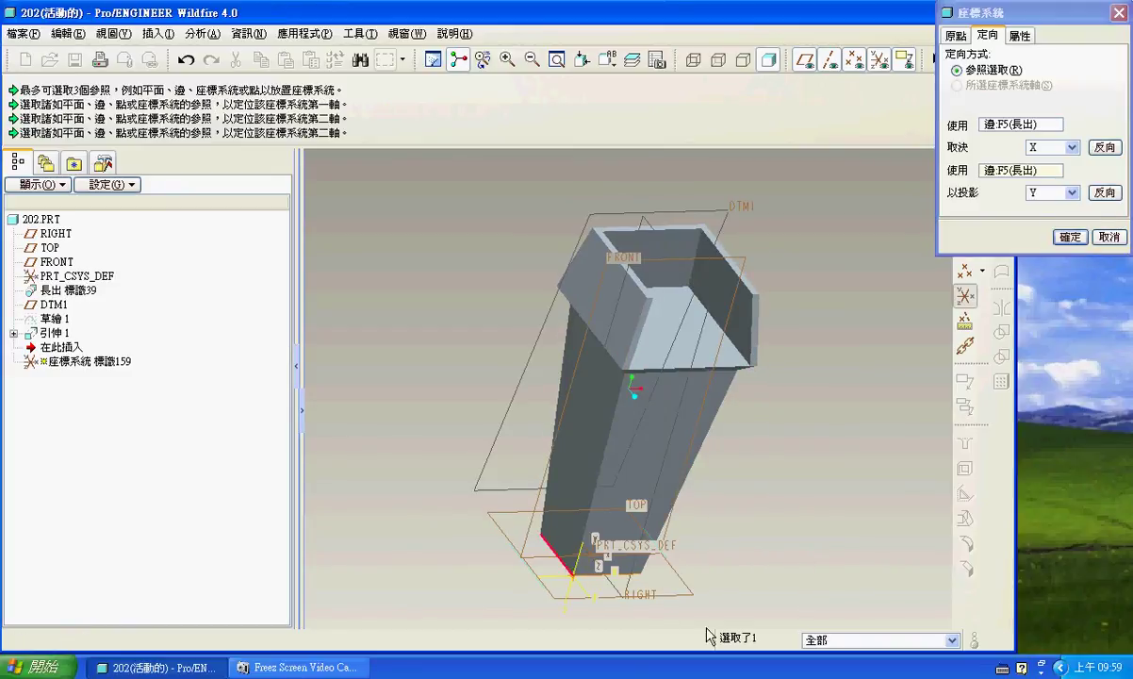
{"action": "left_click", "coordinate": [1113, 194]}
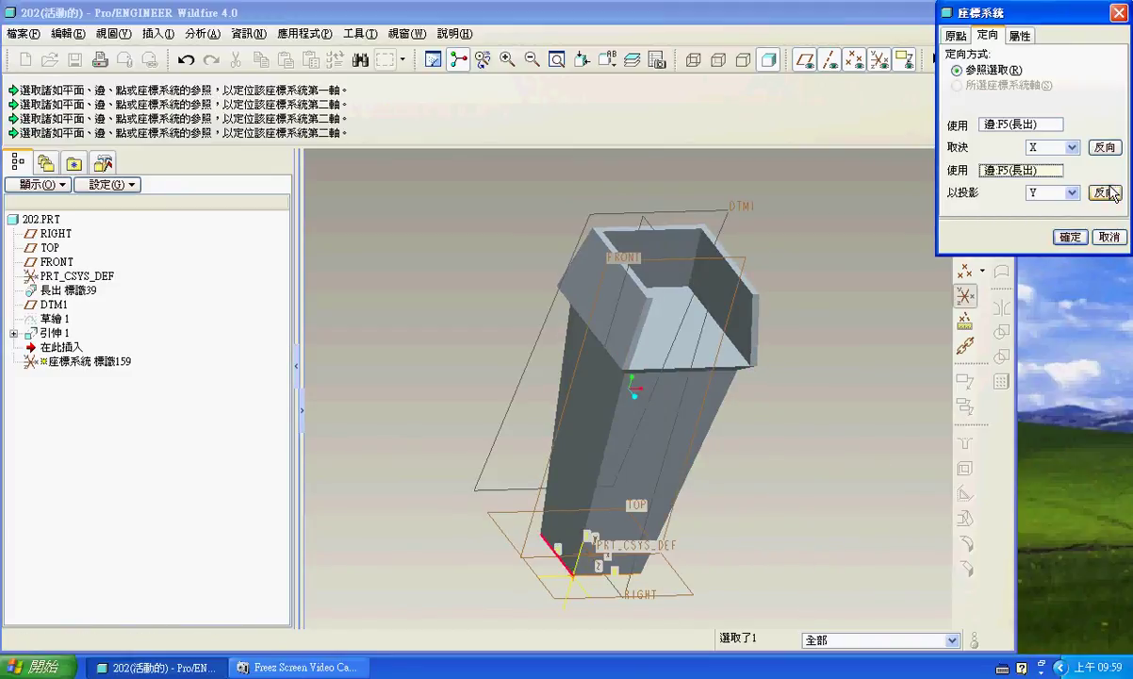
{"action": "left_click", "coordinate": [1072, 239]}
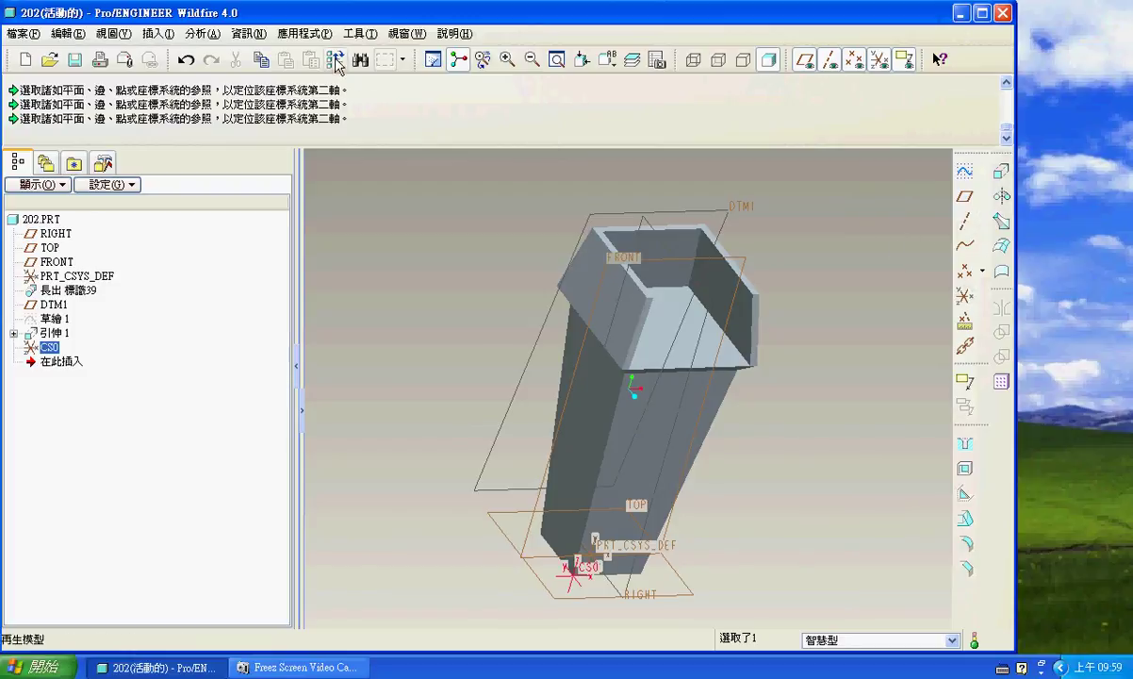
Calculate the part's mass properties relative to coordinate system CS0 and examine the surface area and centre of gravity.
{"action": "left_click", "coordinate": [202, 33]}
{"action": "mouse_move", "coordinate": [316, 78]}
{"action": "left_click", "coordinate": [359, 70]}
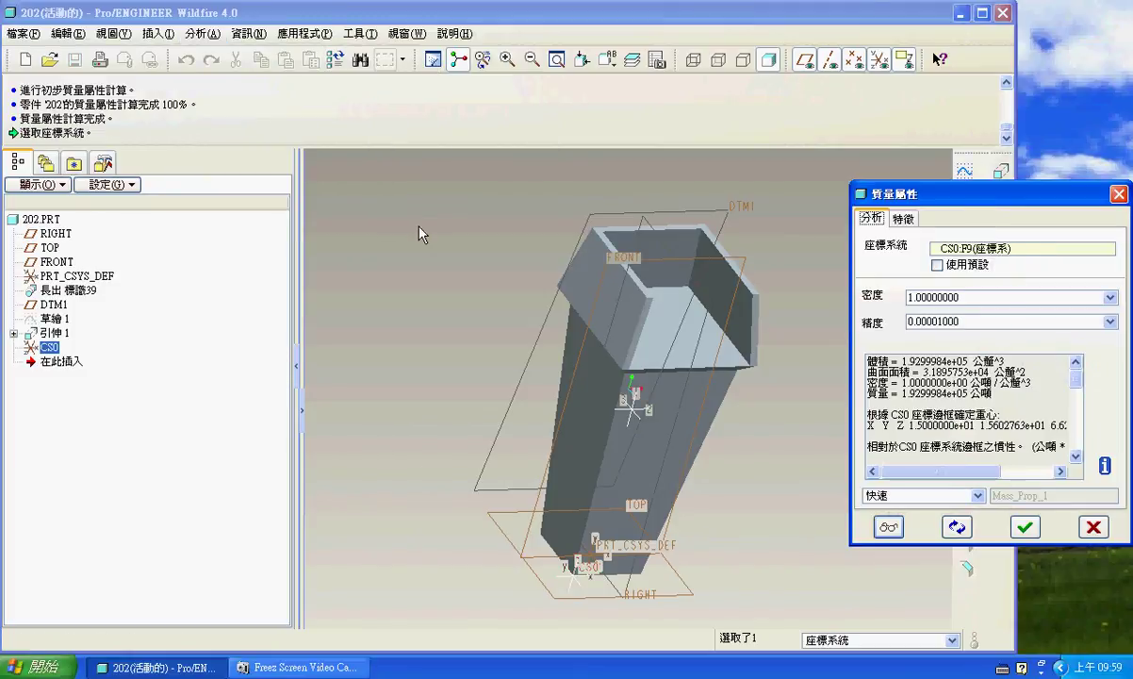
{"action": "left_click_drag", "start_coordinate": [990, 372], "coordinate": [924, 371]}
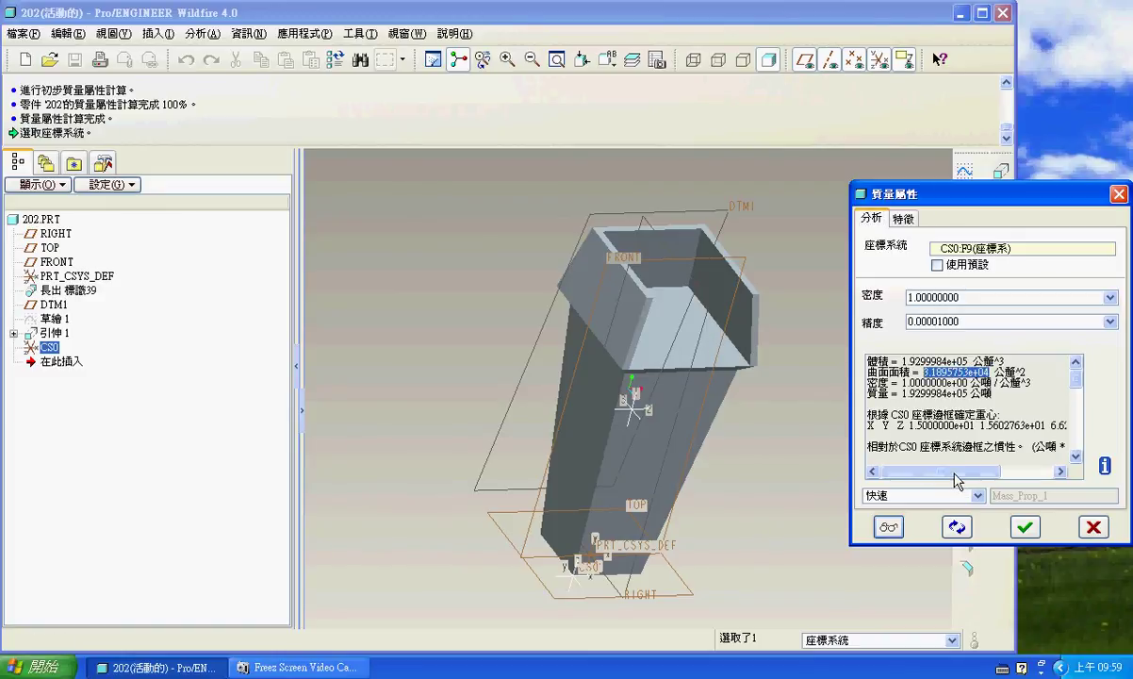
{"action": "left_click_drag", "start_coordinate": [942, 472], "coordinate": [994, 472]}
{"action": "left_click_drag", "start_coordinate": [1029, 425], "coordinate": [963, 425]}
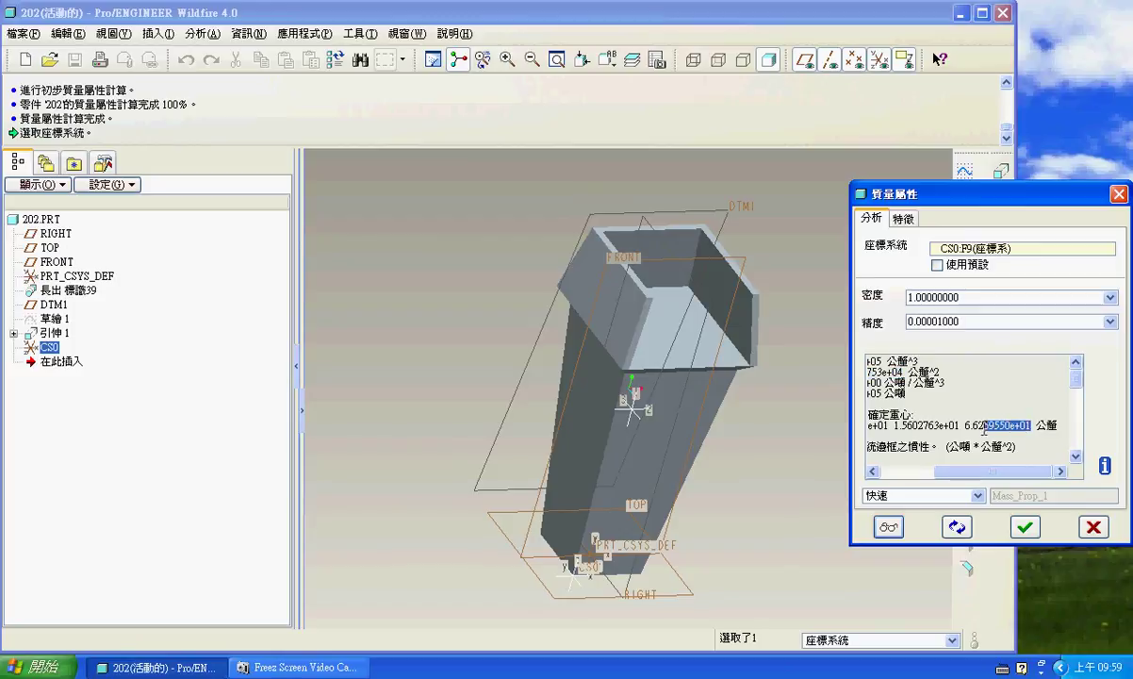
{"action": "left_click", "coordinate": [291, 674]}
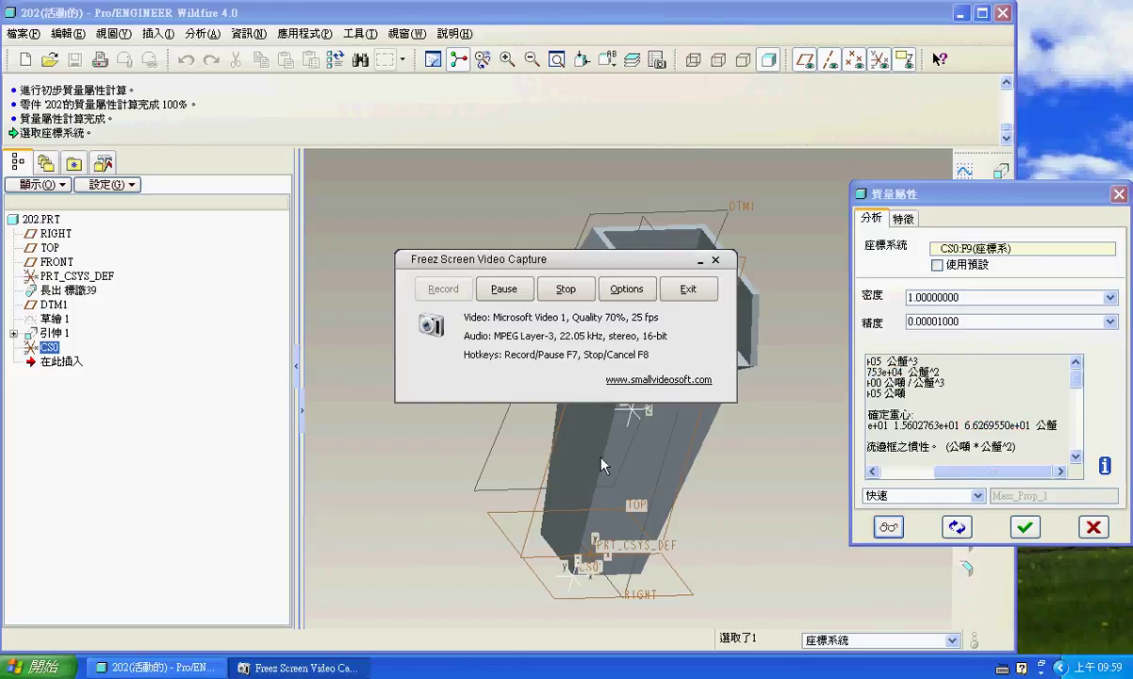